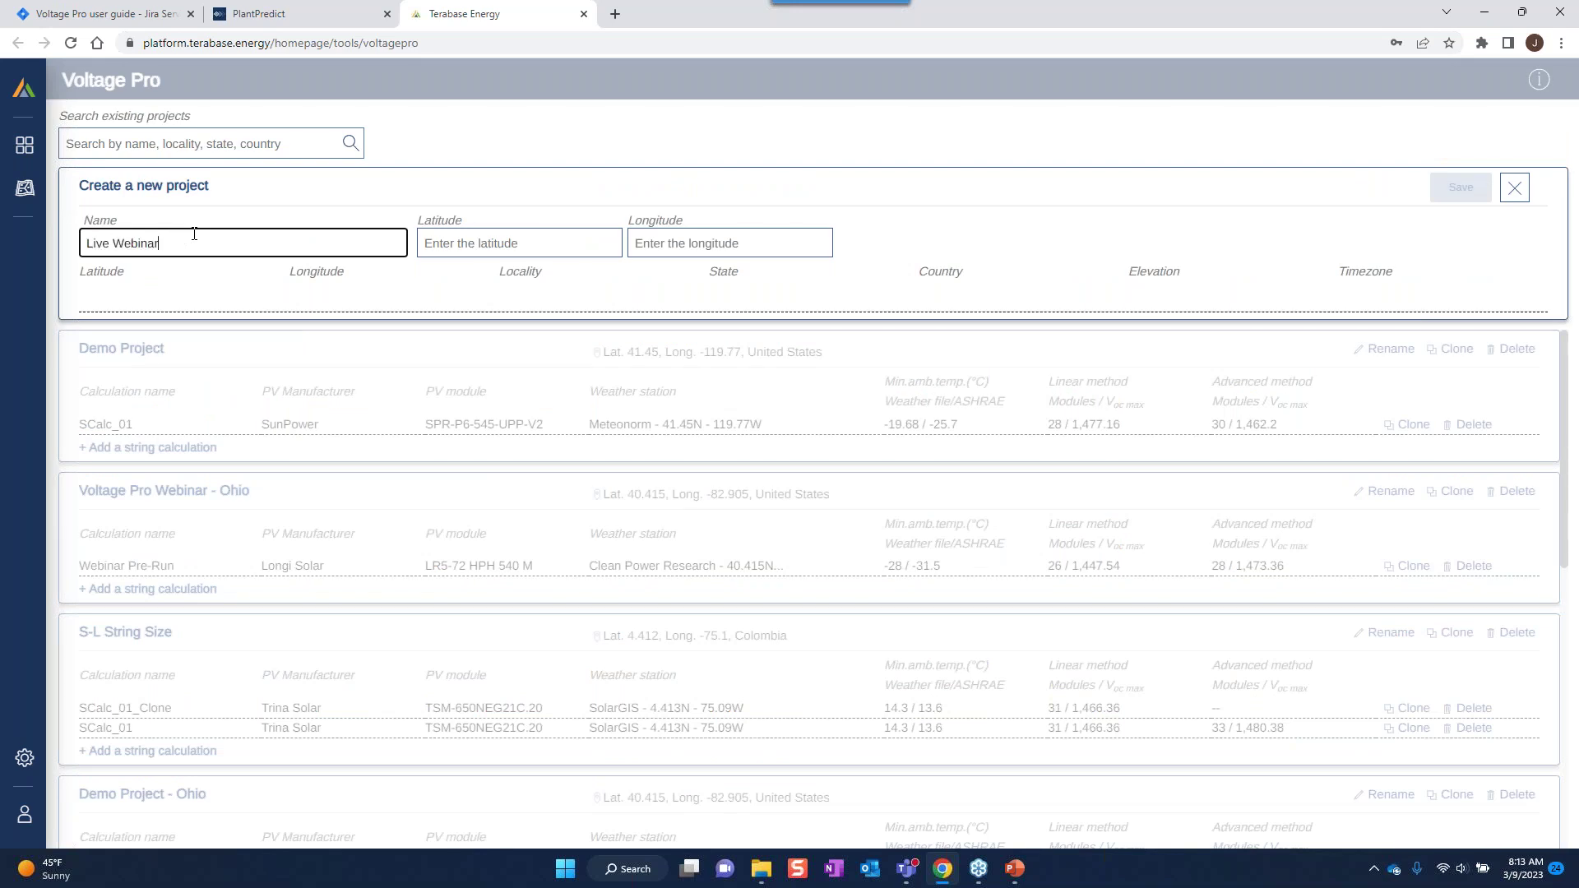
Name the project 'Live Webinar Ohio Solar Project' at latitude 40.415, longitude -82.905, and save.
text(Ohio Solar Project)
key(Tab)
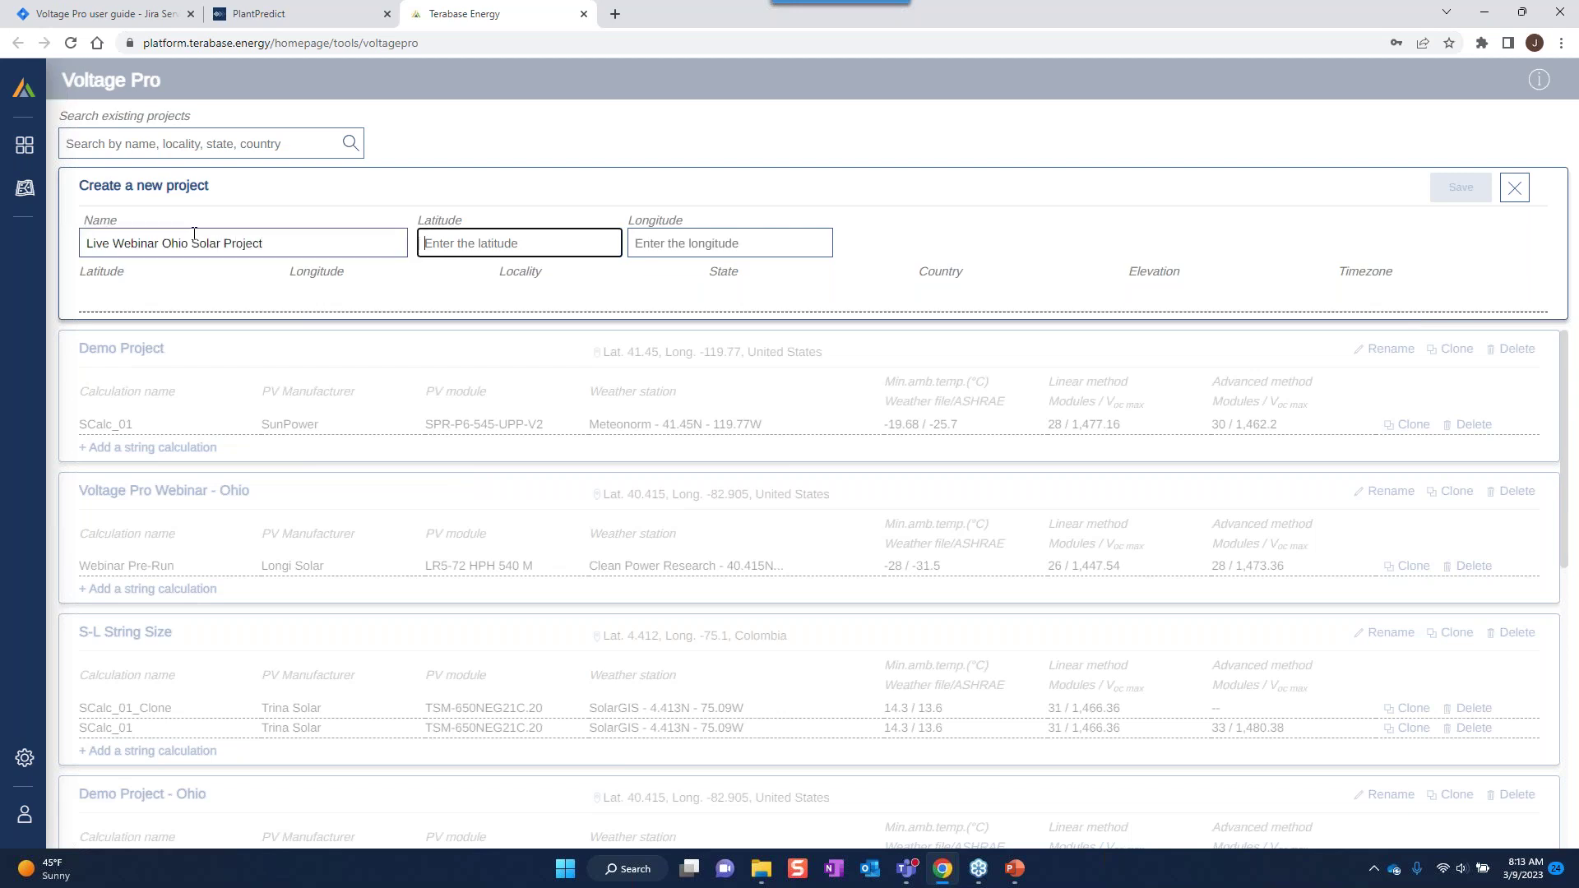
text(40.415)
key(Tab)
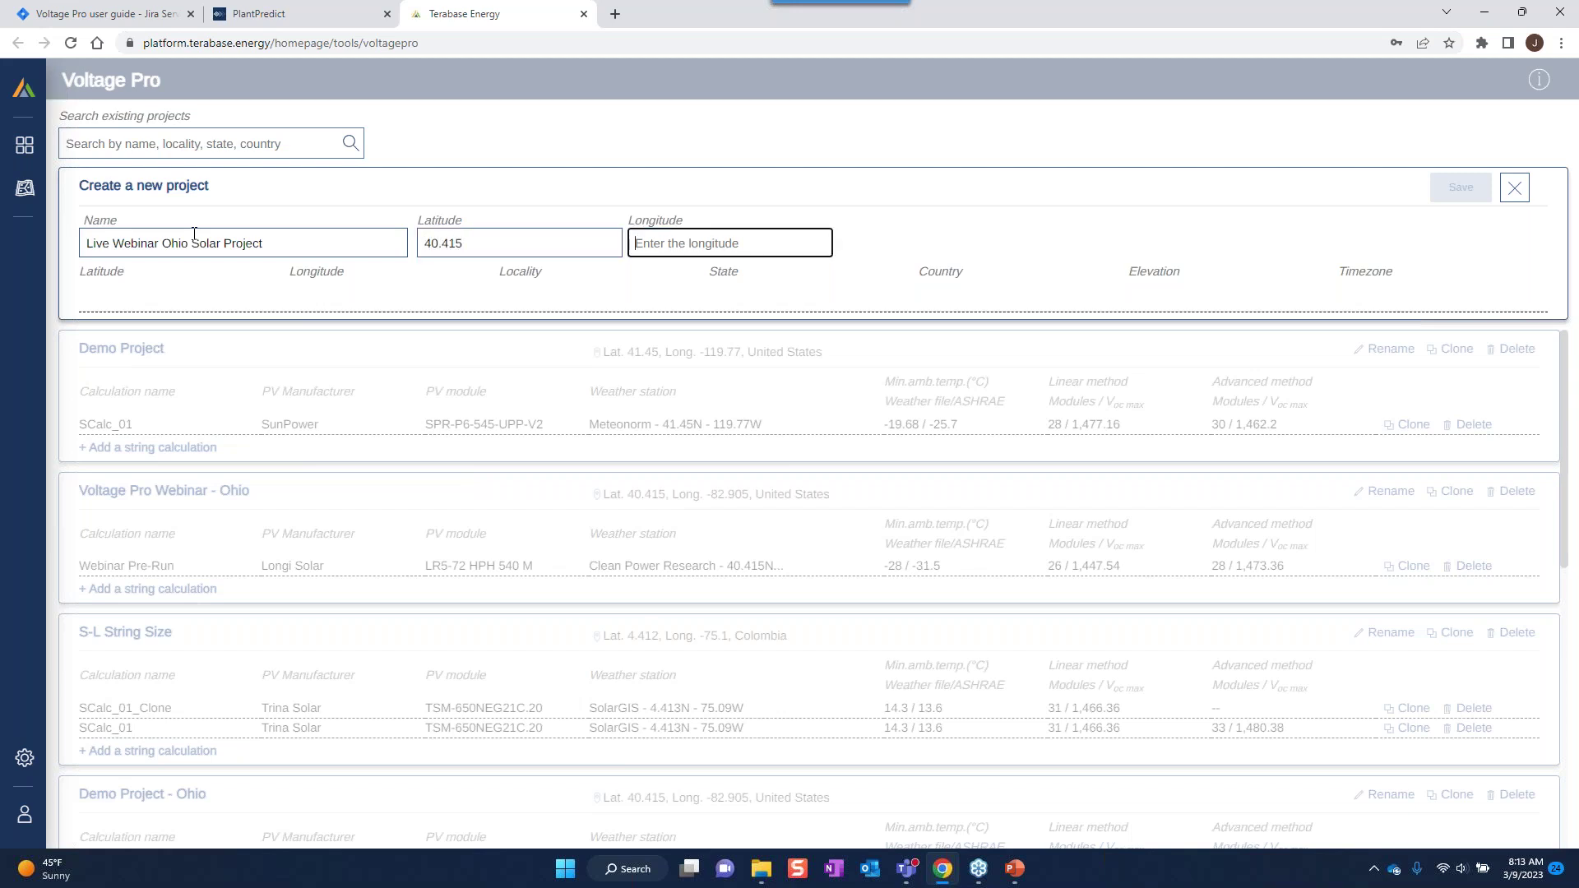
text(-82.905)
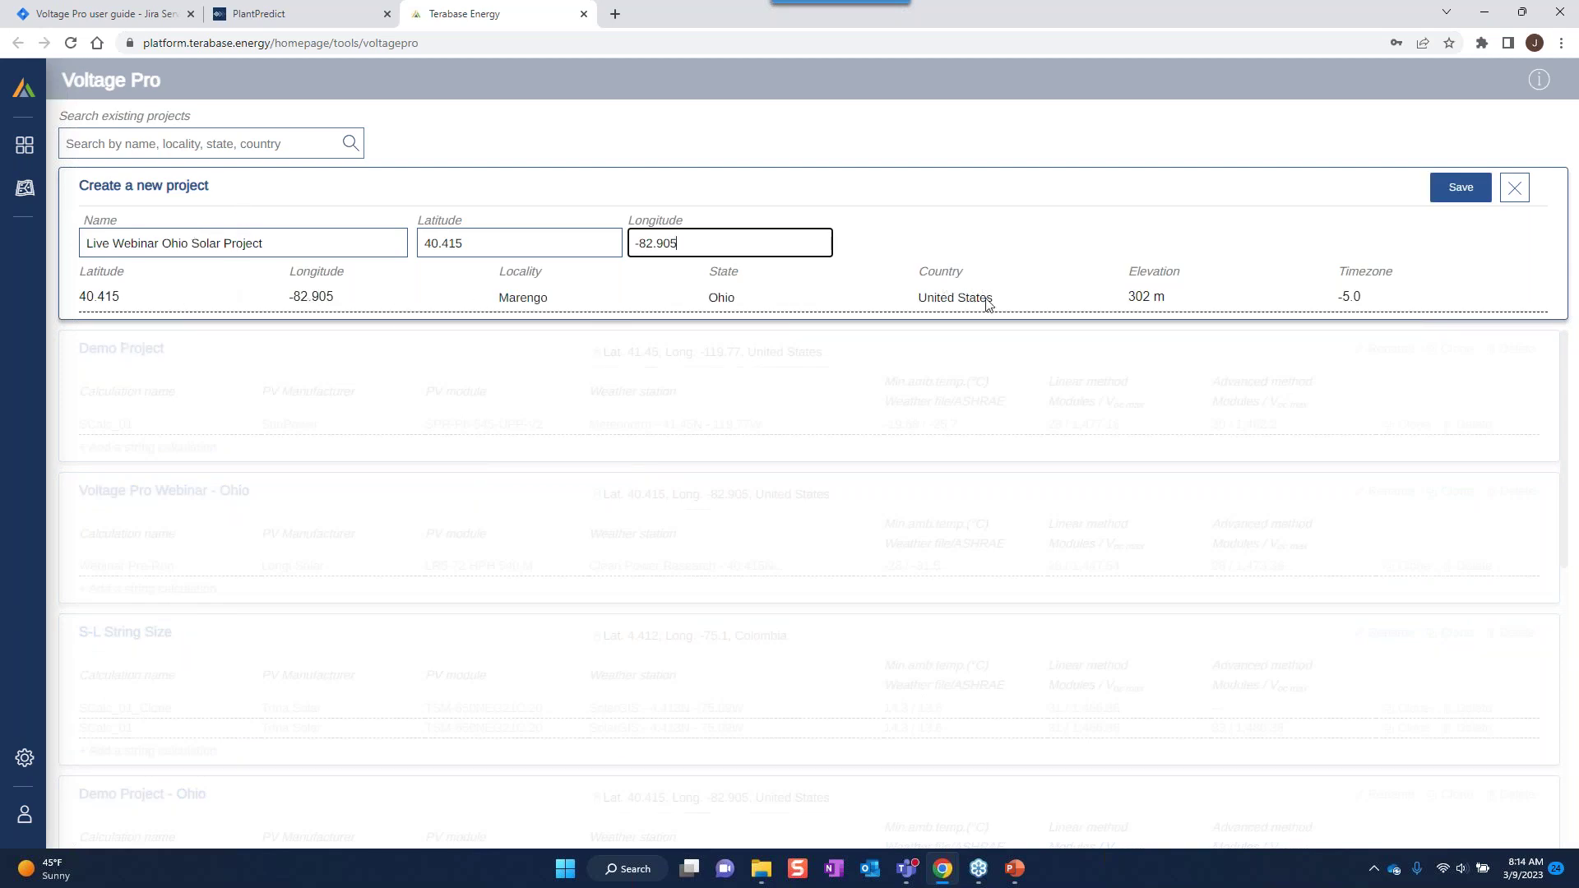
click(1447, 190)
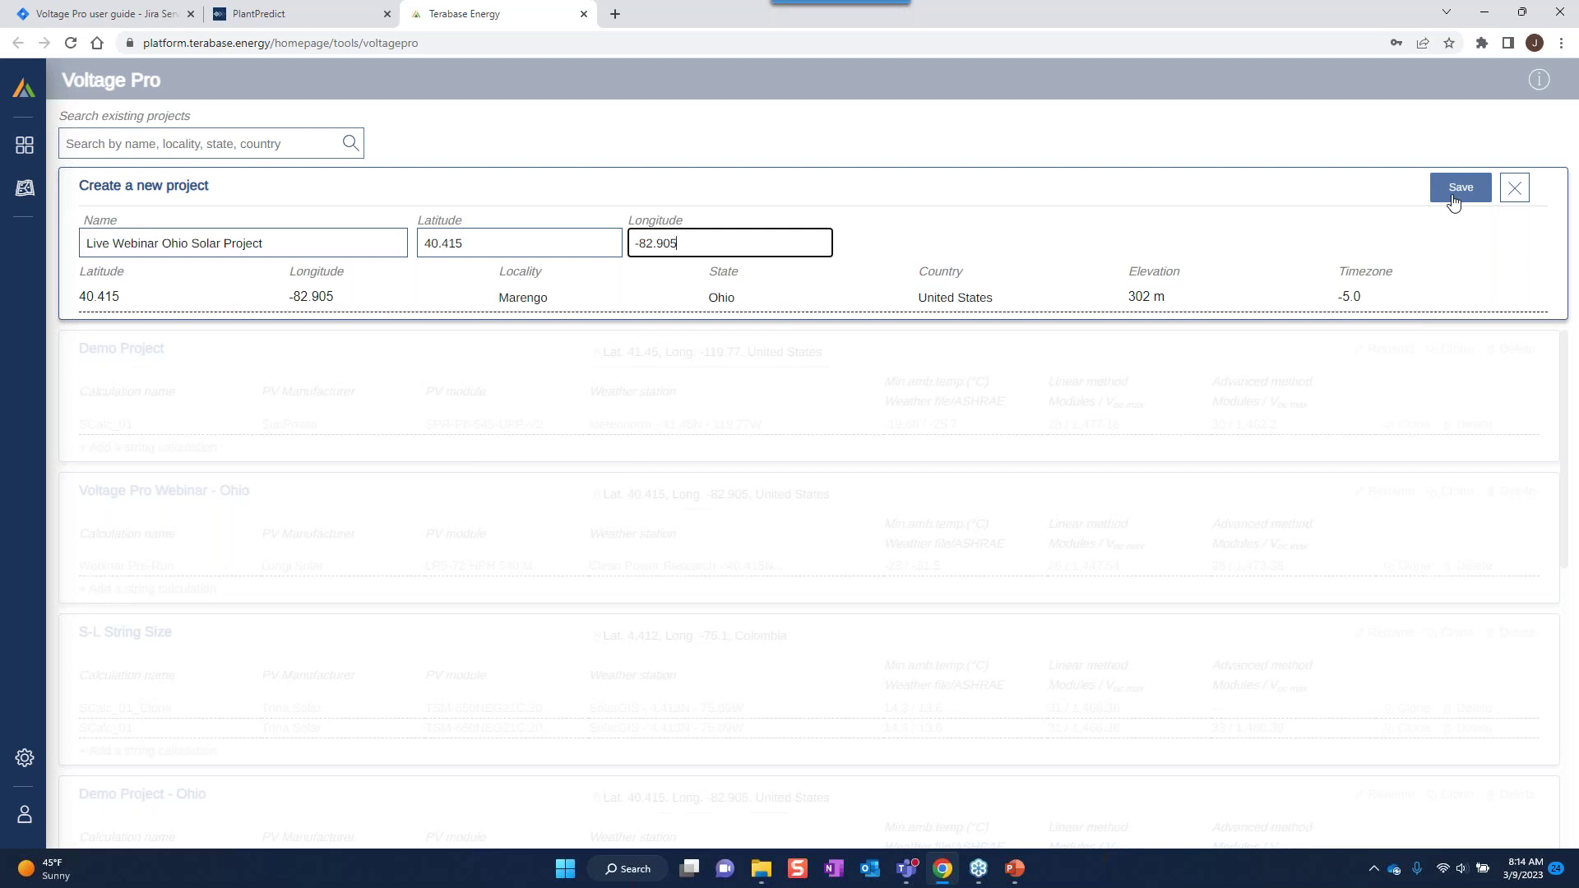
Confirm creation of the Ohio project and add its first string calculation, SCalc_01.
click(1453, 199)
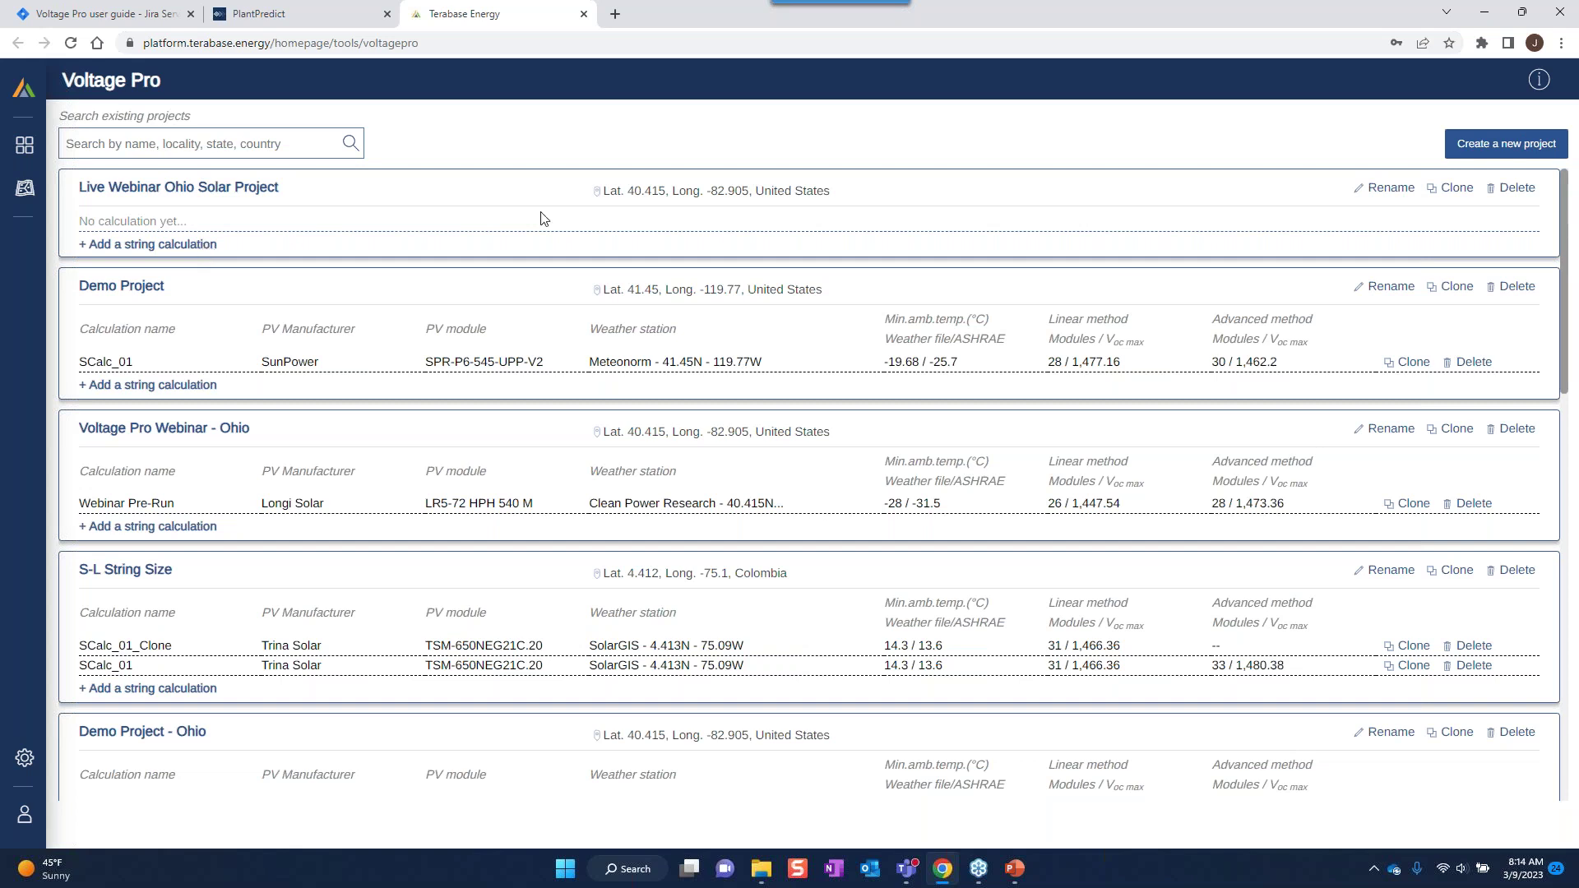
click(201, 247)
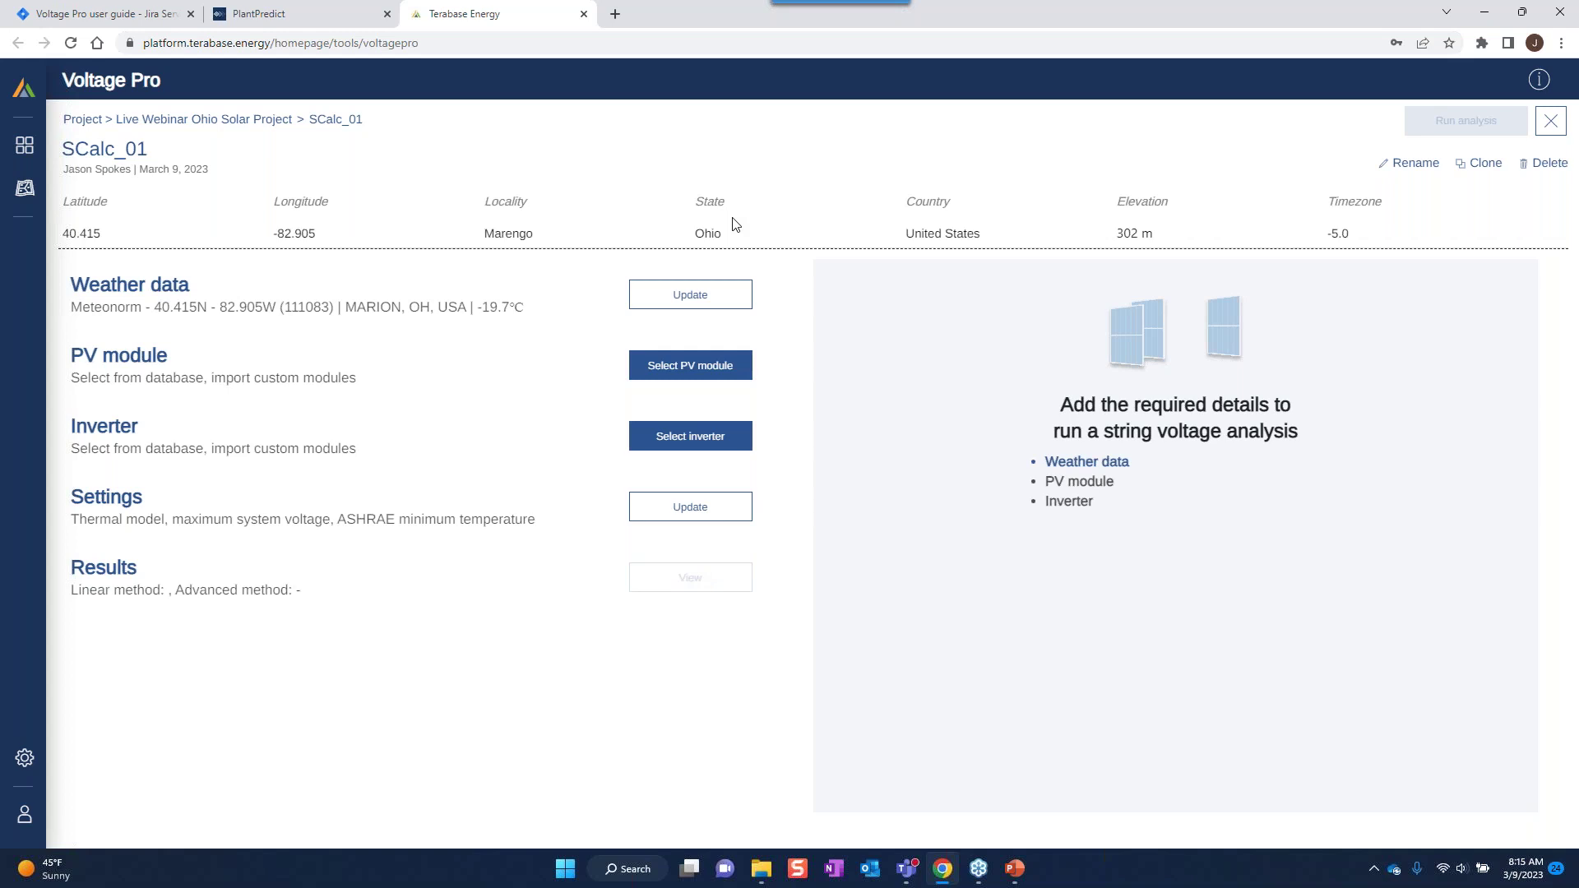
Switch SCalc_01's weather data to the Clean Power Research 20 Year Time Series file.
click(702, 297)
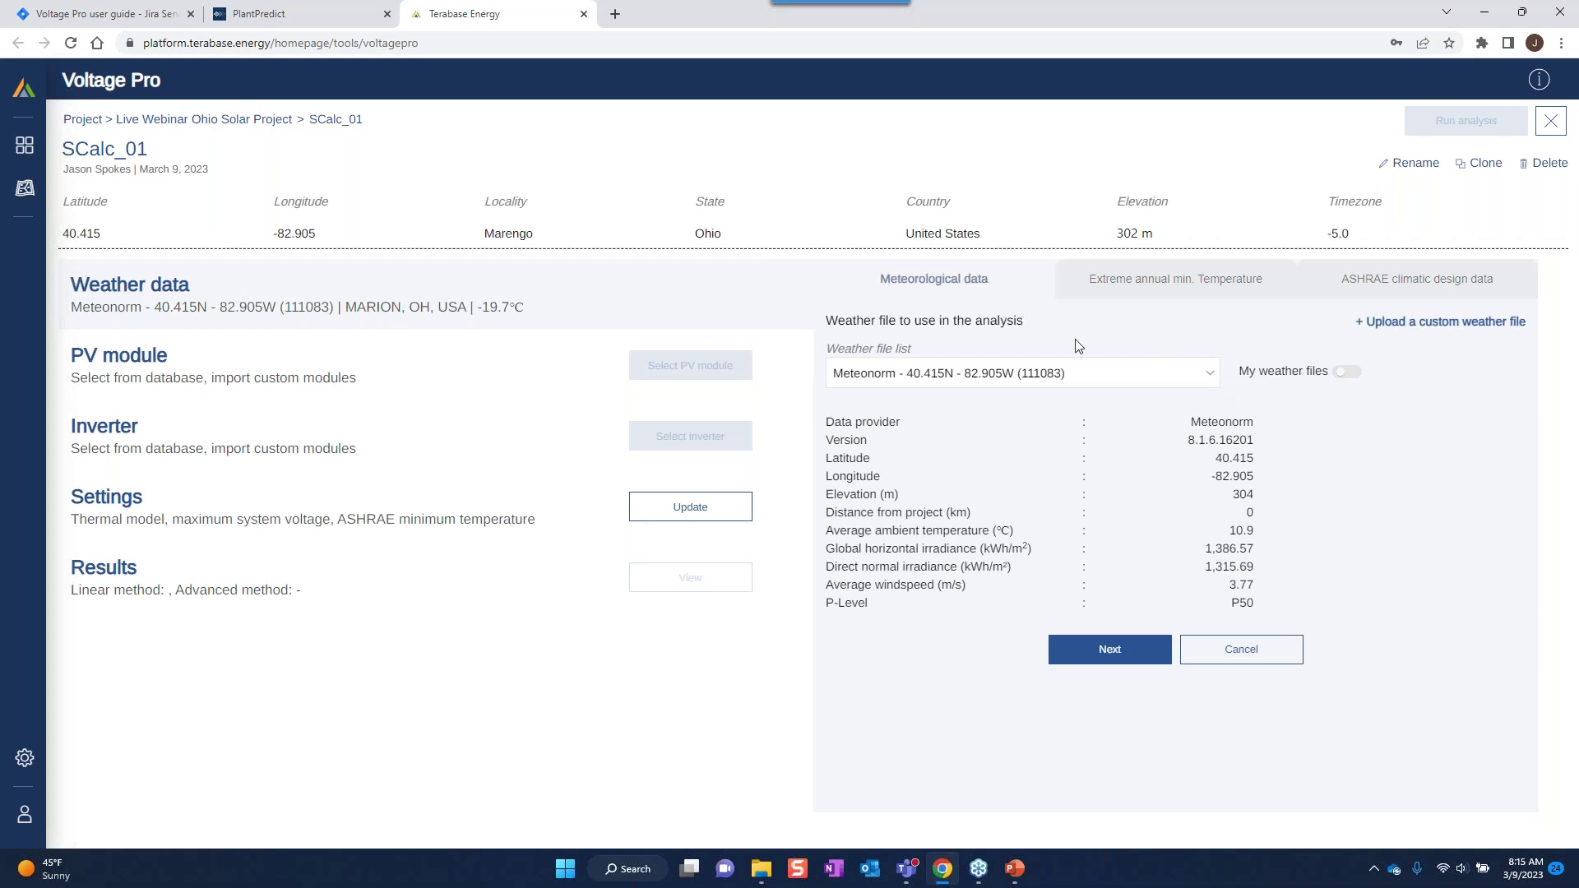
click(1212, 380)
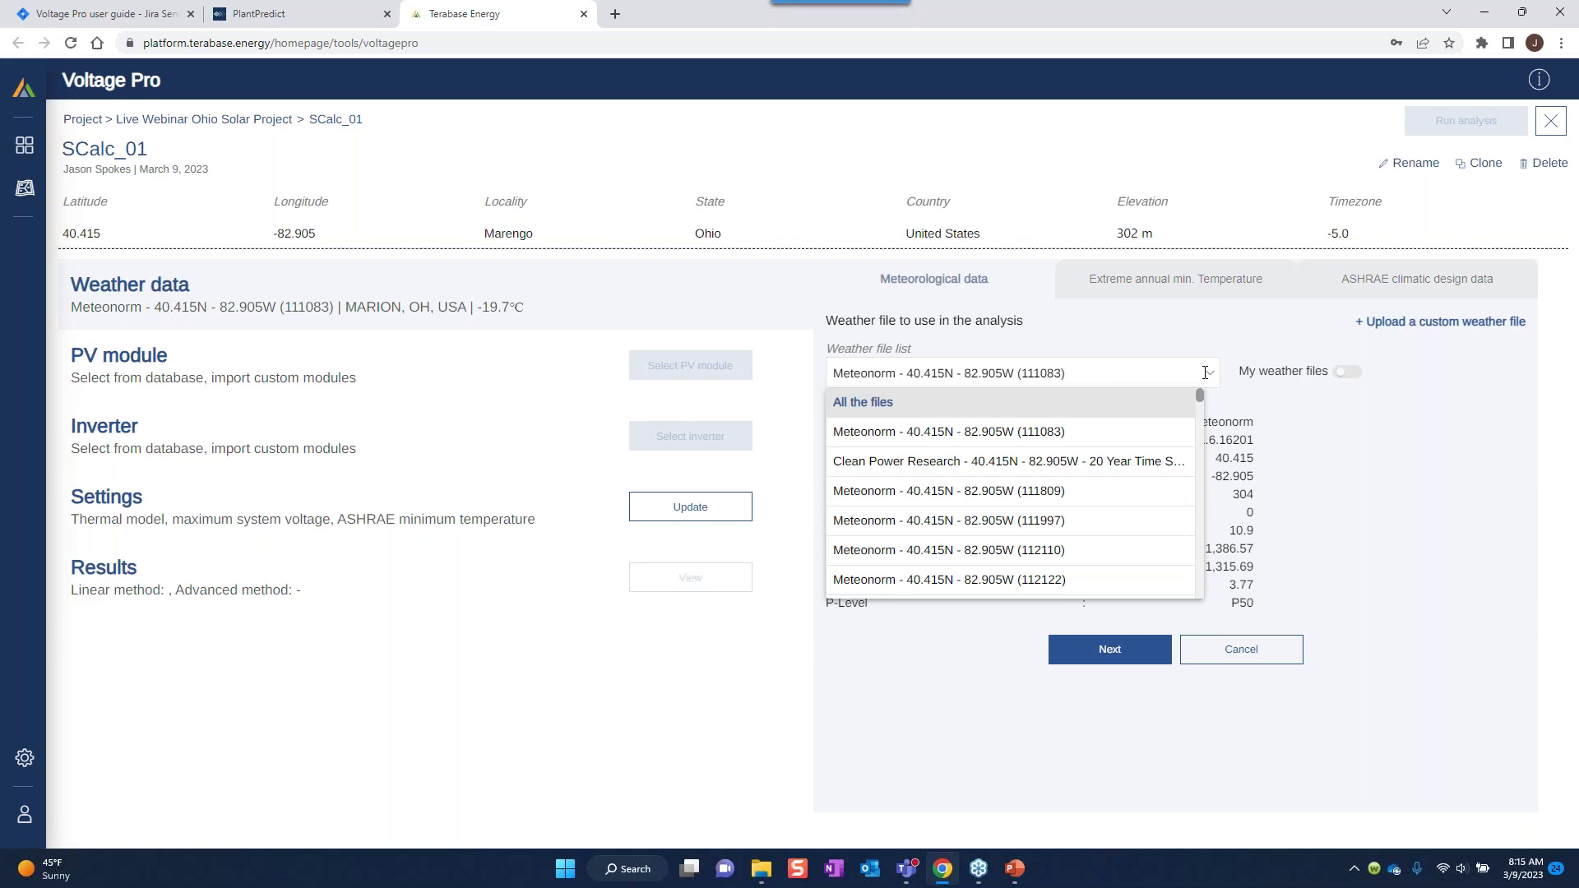
click(1129, 469)
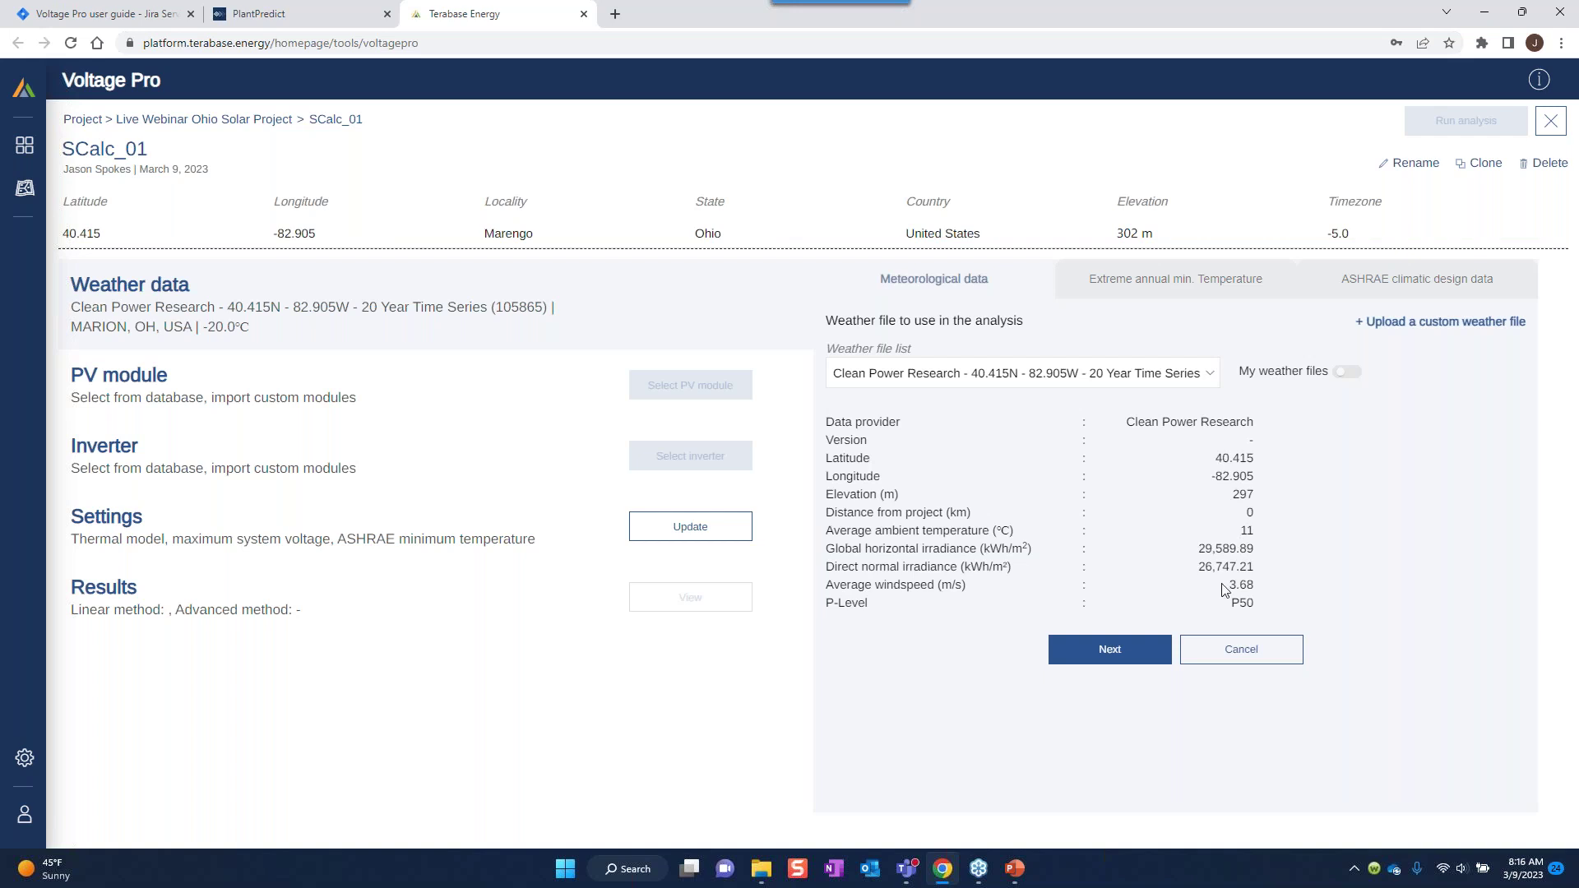
click(1110, 648)
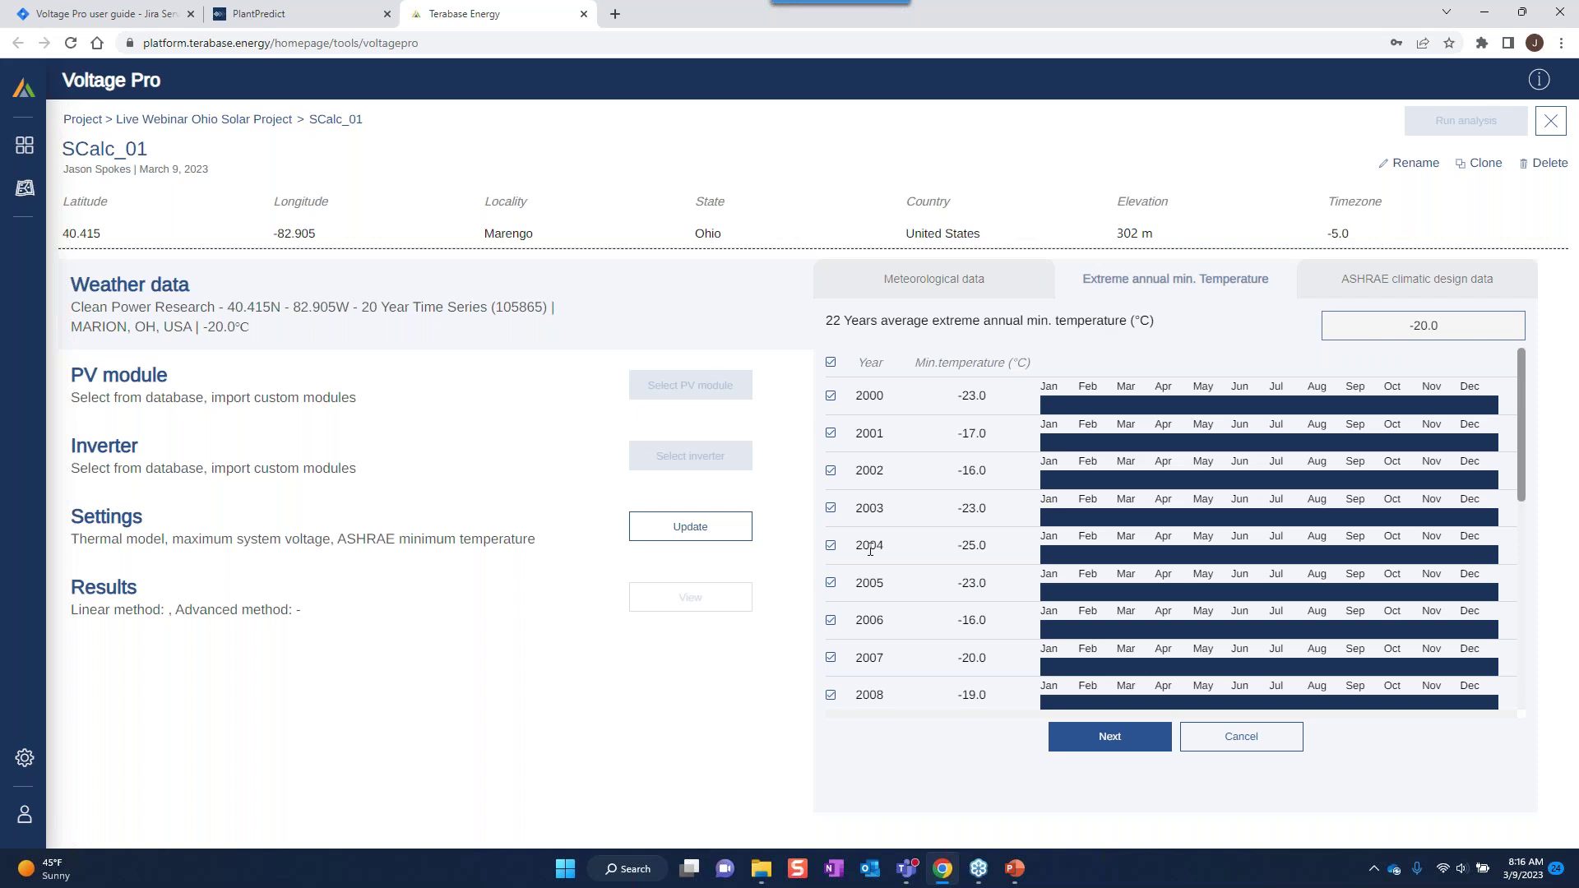
Exclude the partial year 2021 (-12.0°C) so the average extreme minimum becomes -20.3°C.
scroll(870, 549, down, 5)
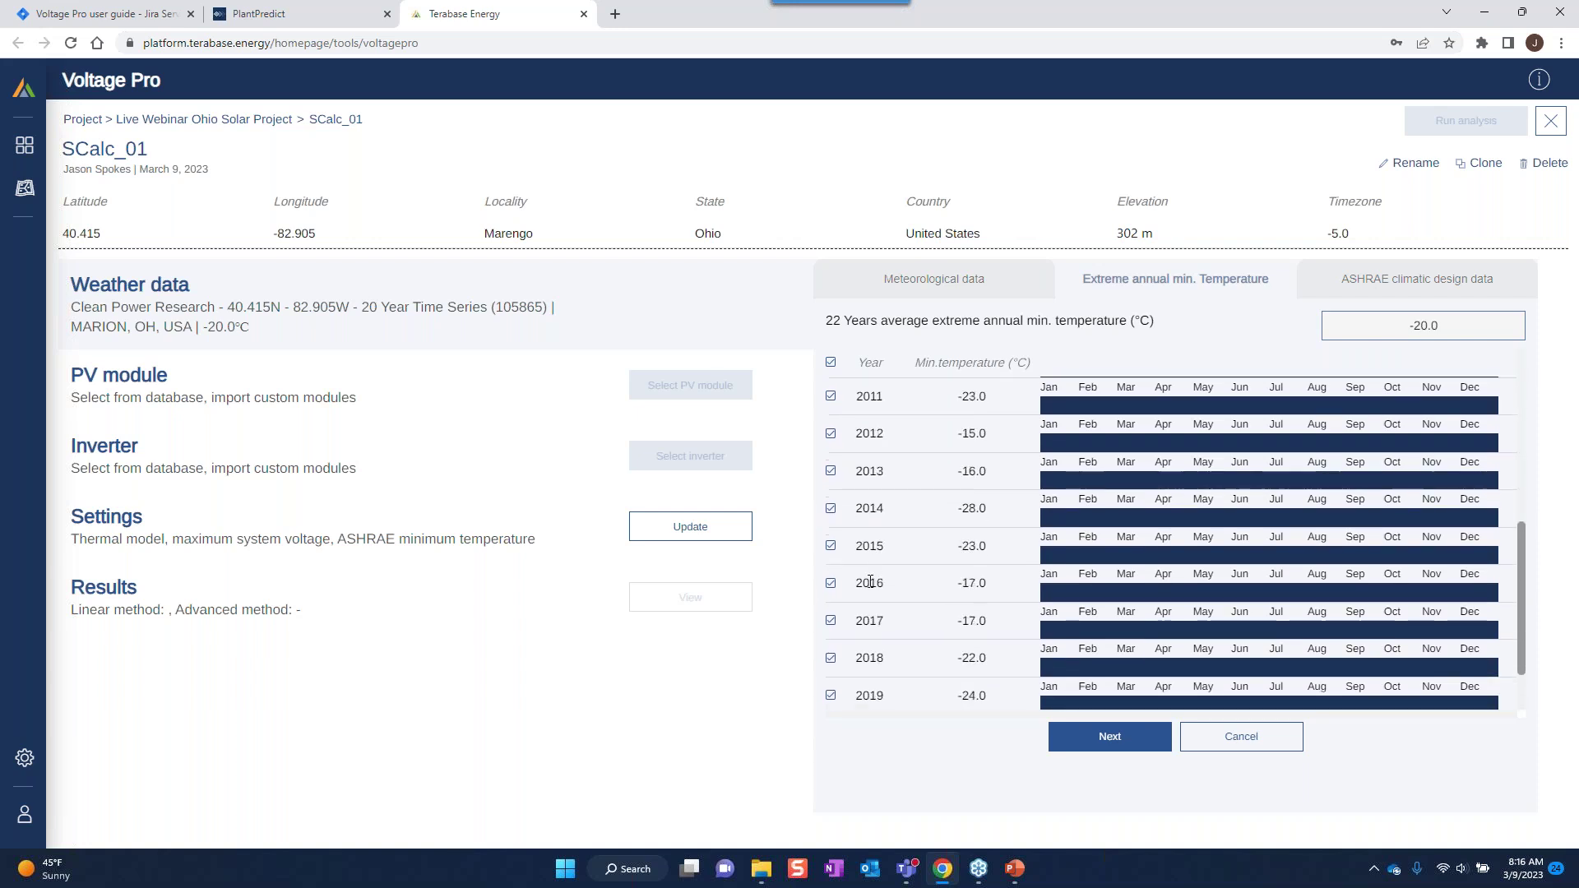
scroll(859, 660, up, 3)
scroll(859, 658, up, 2)
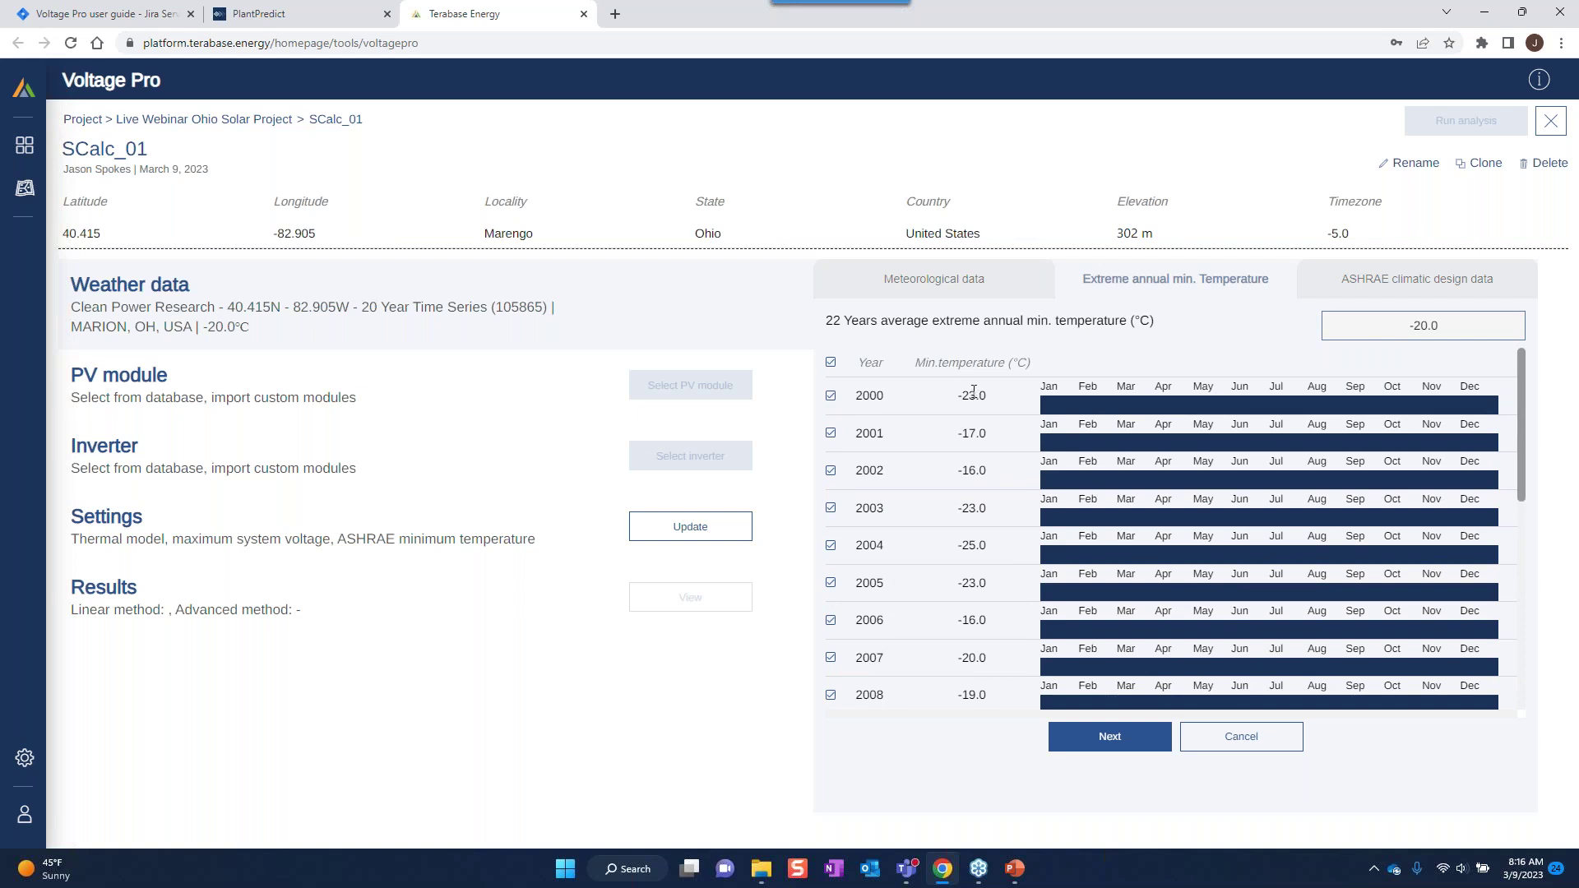
scroll(975, 508, down, 1)
scroll(975, 507, down, 5)
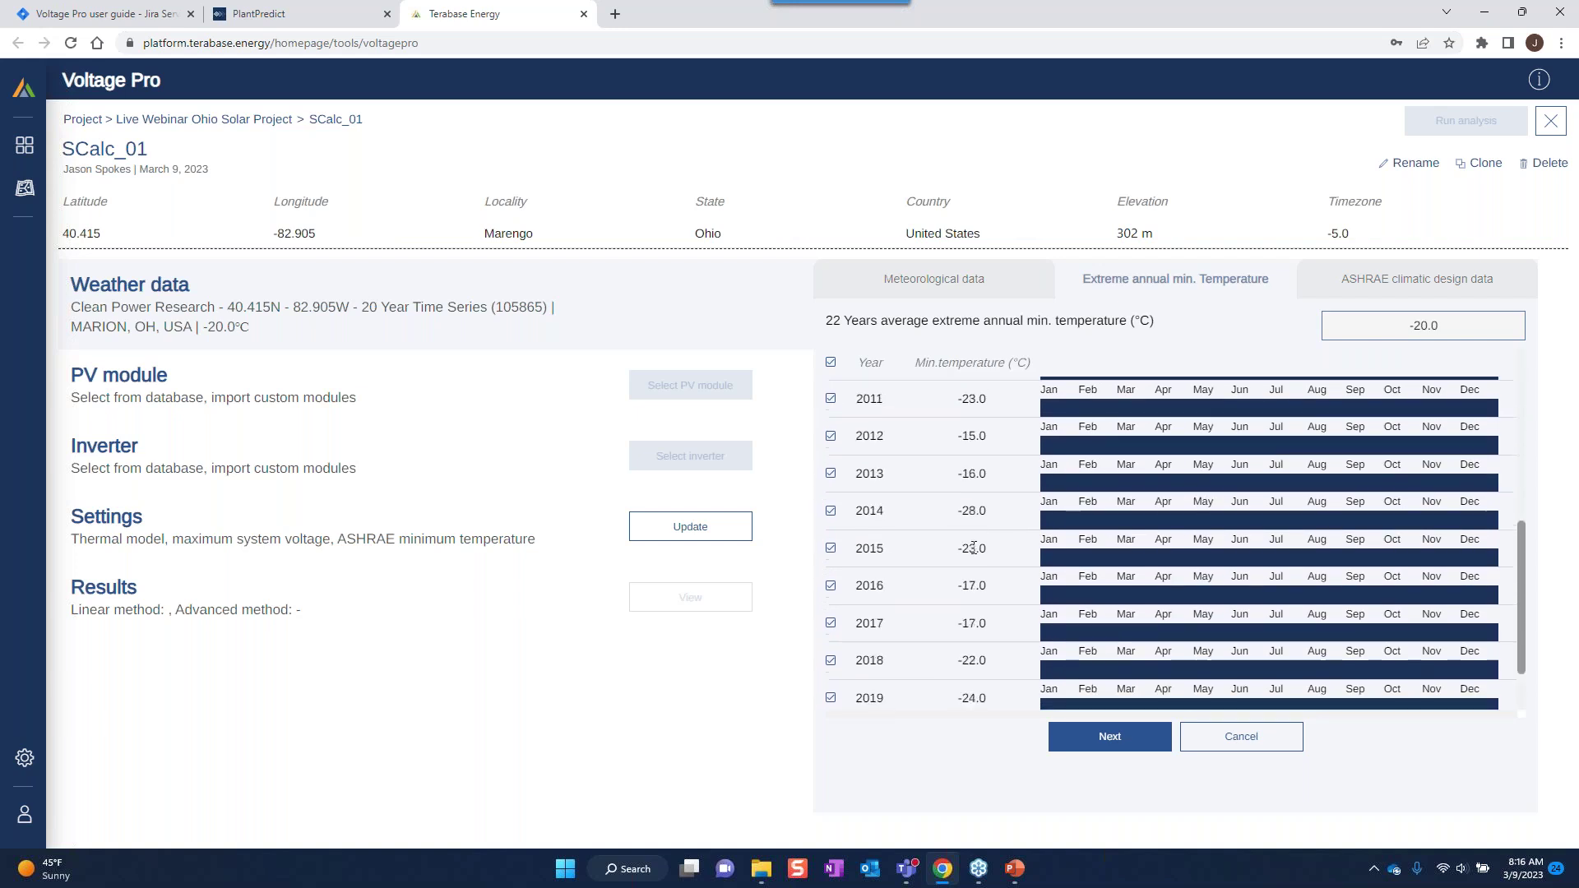
scroll(975, 530, up, 5)
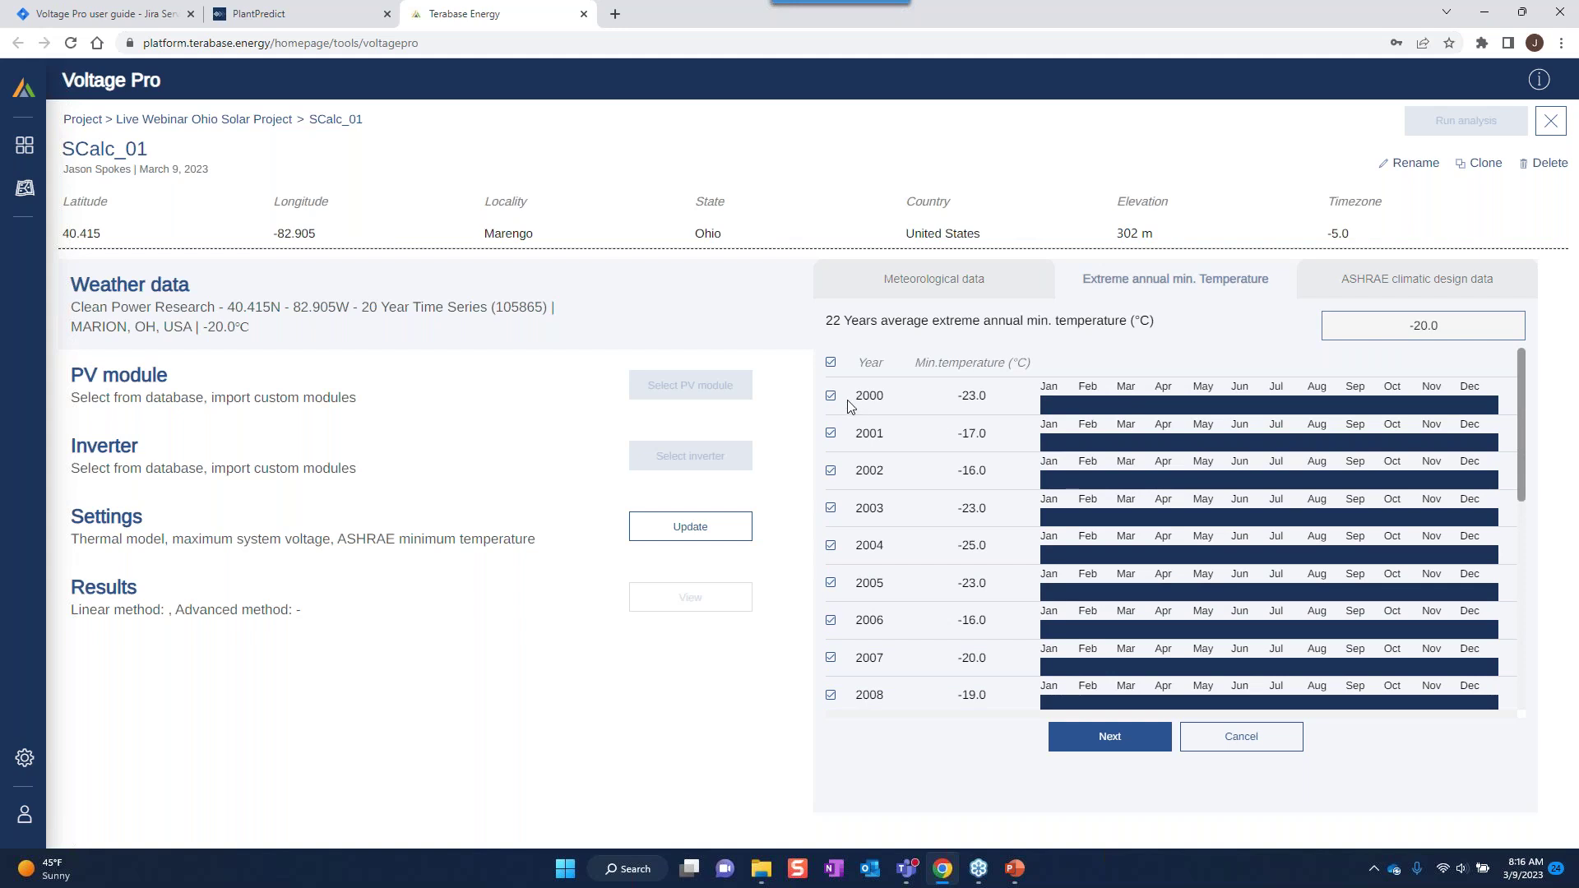
scroll(978, 420, down, 6)
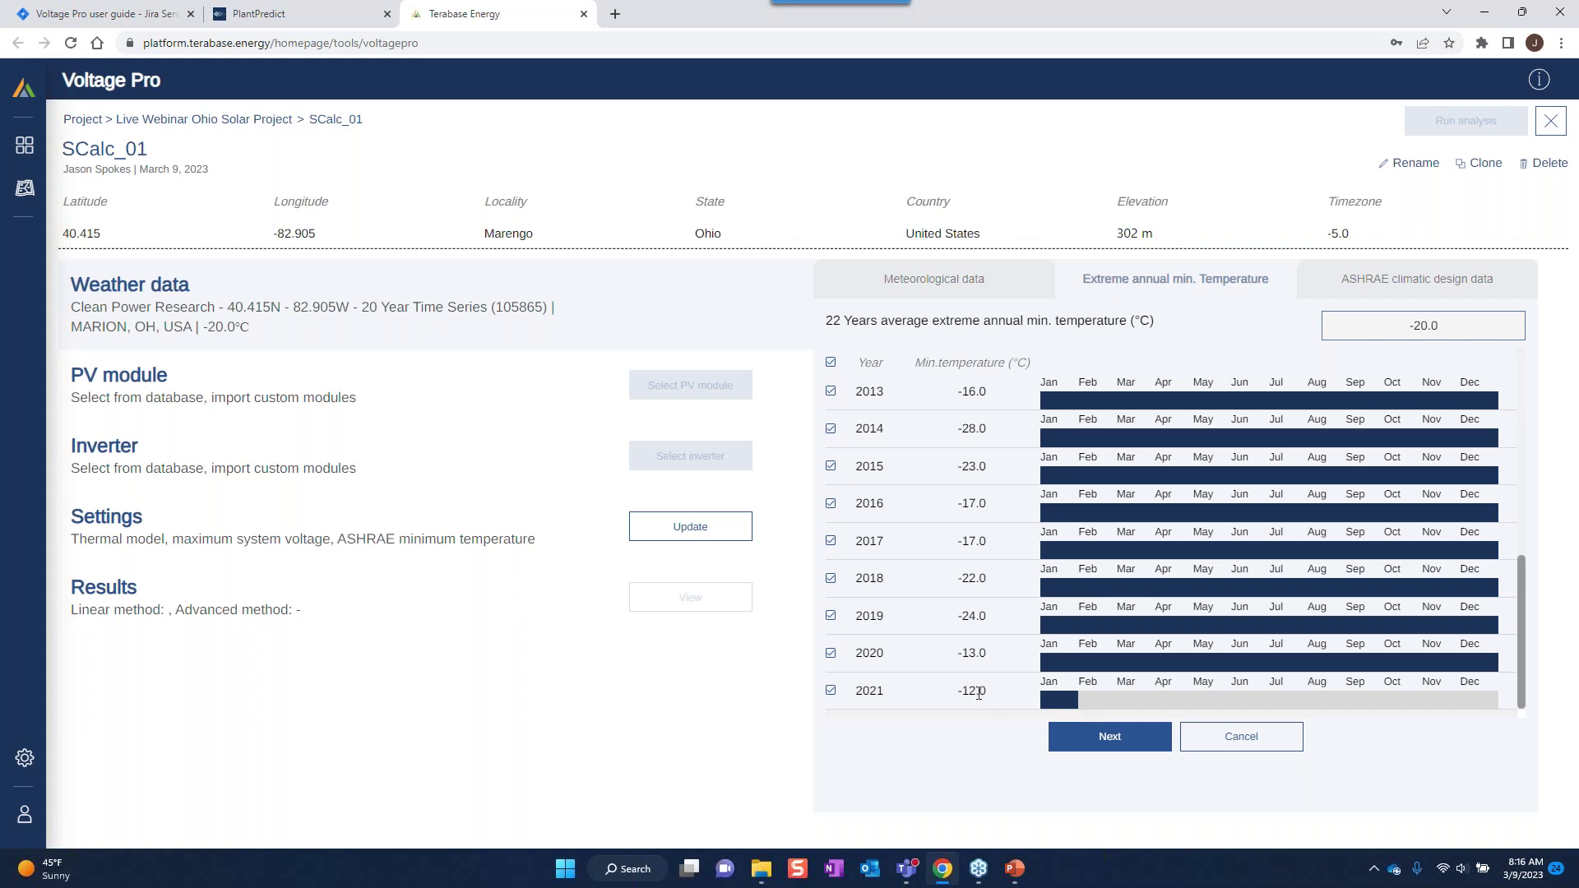
scroll(975, 674, up, 5)
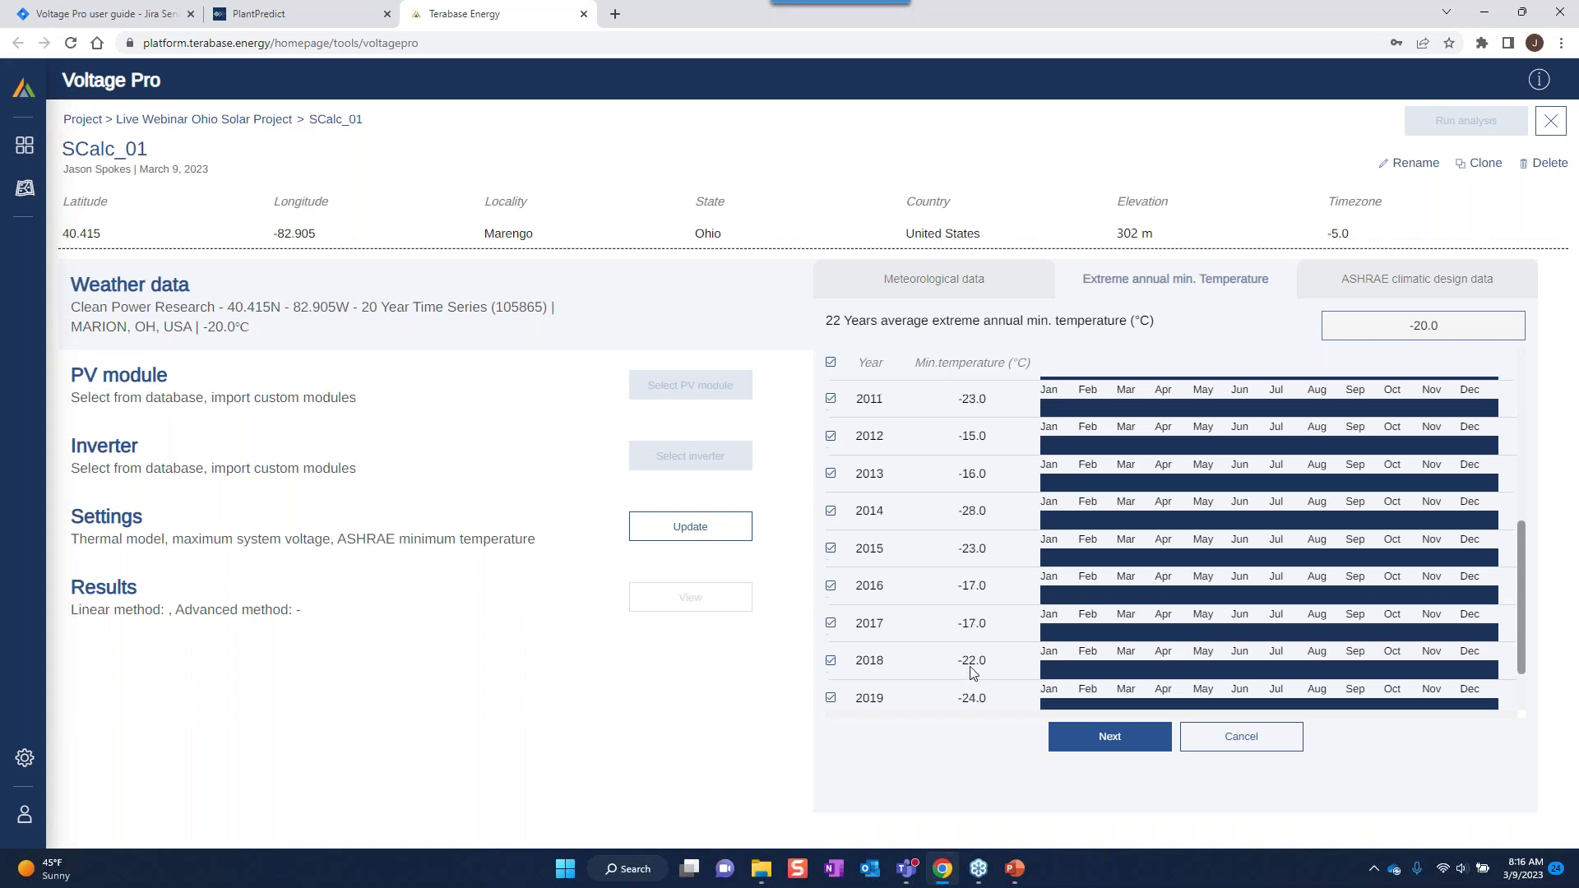
scroll(968, 543, down, 4)
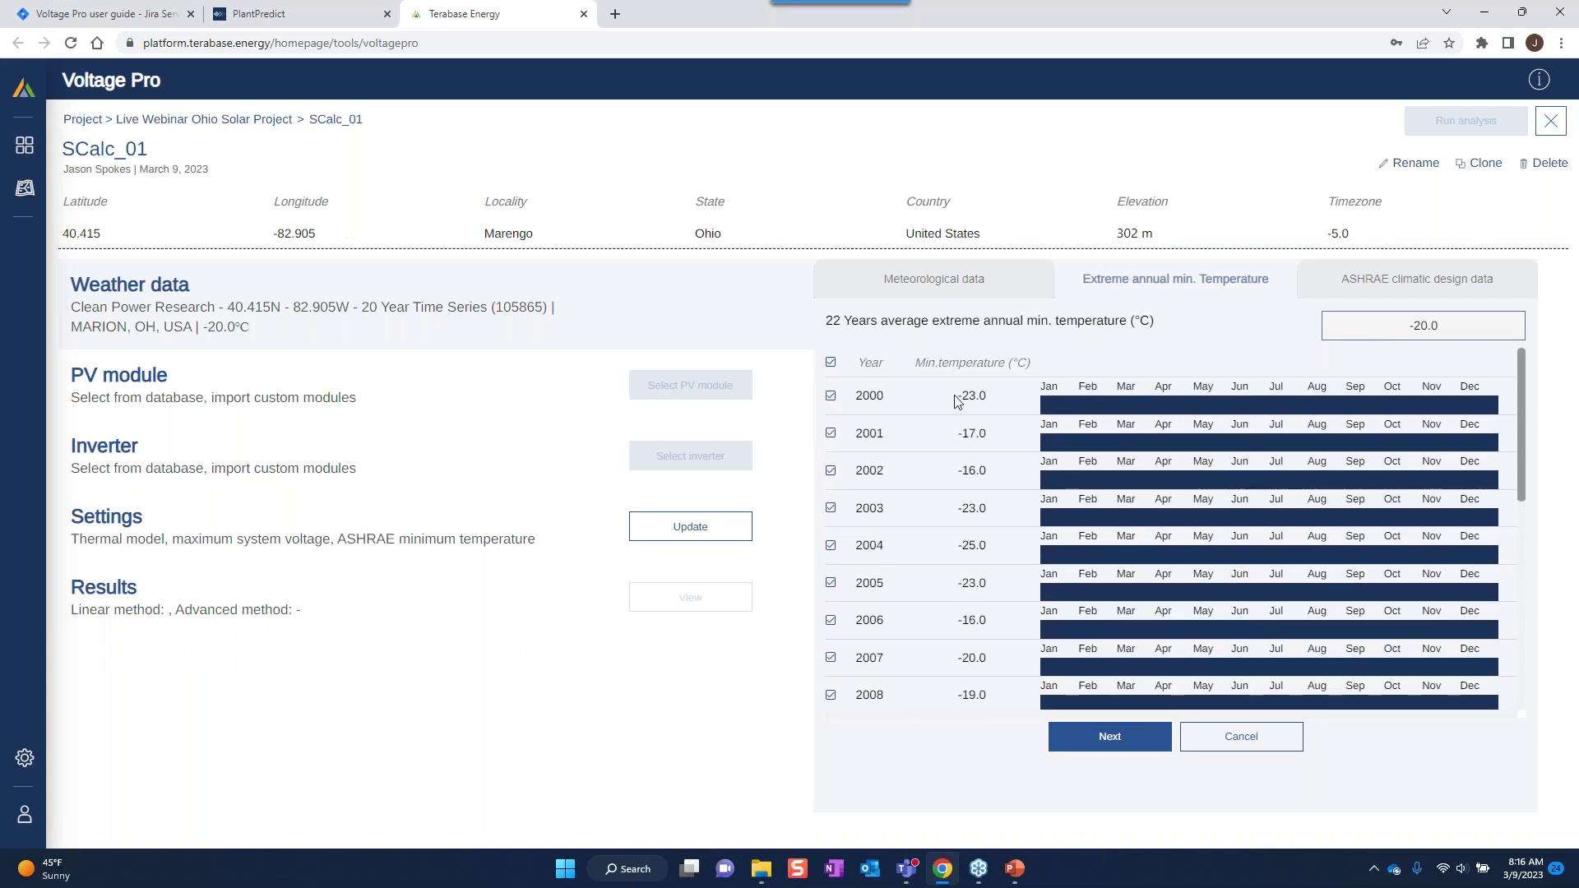
scroll(974, 650, down, 2)
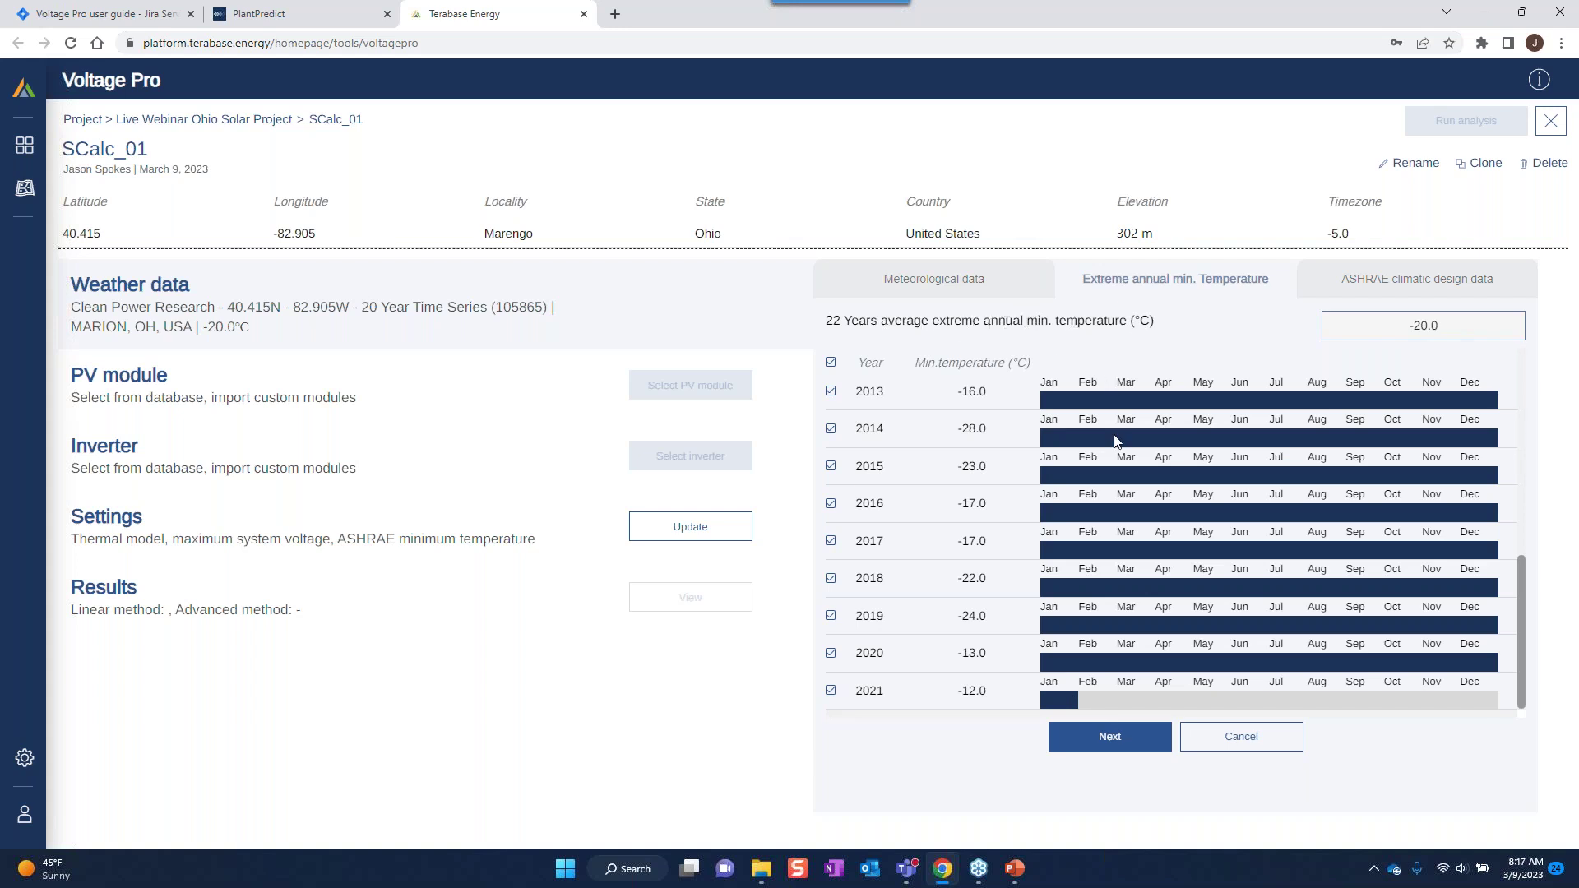
click(830, 690)
View the MARION, OH ASHRAE climatic design data and save the weather settings at -20.3°C.
click(1115, 744)
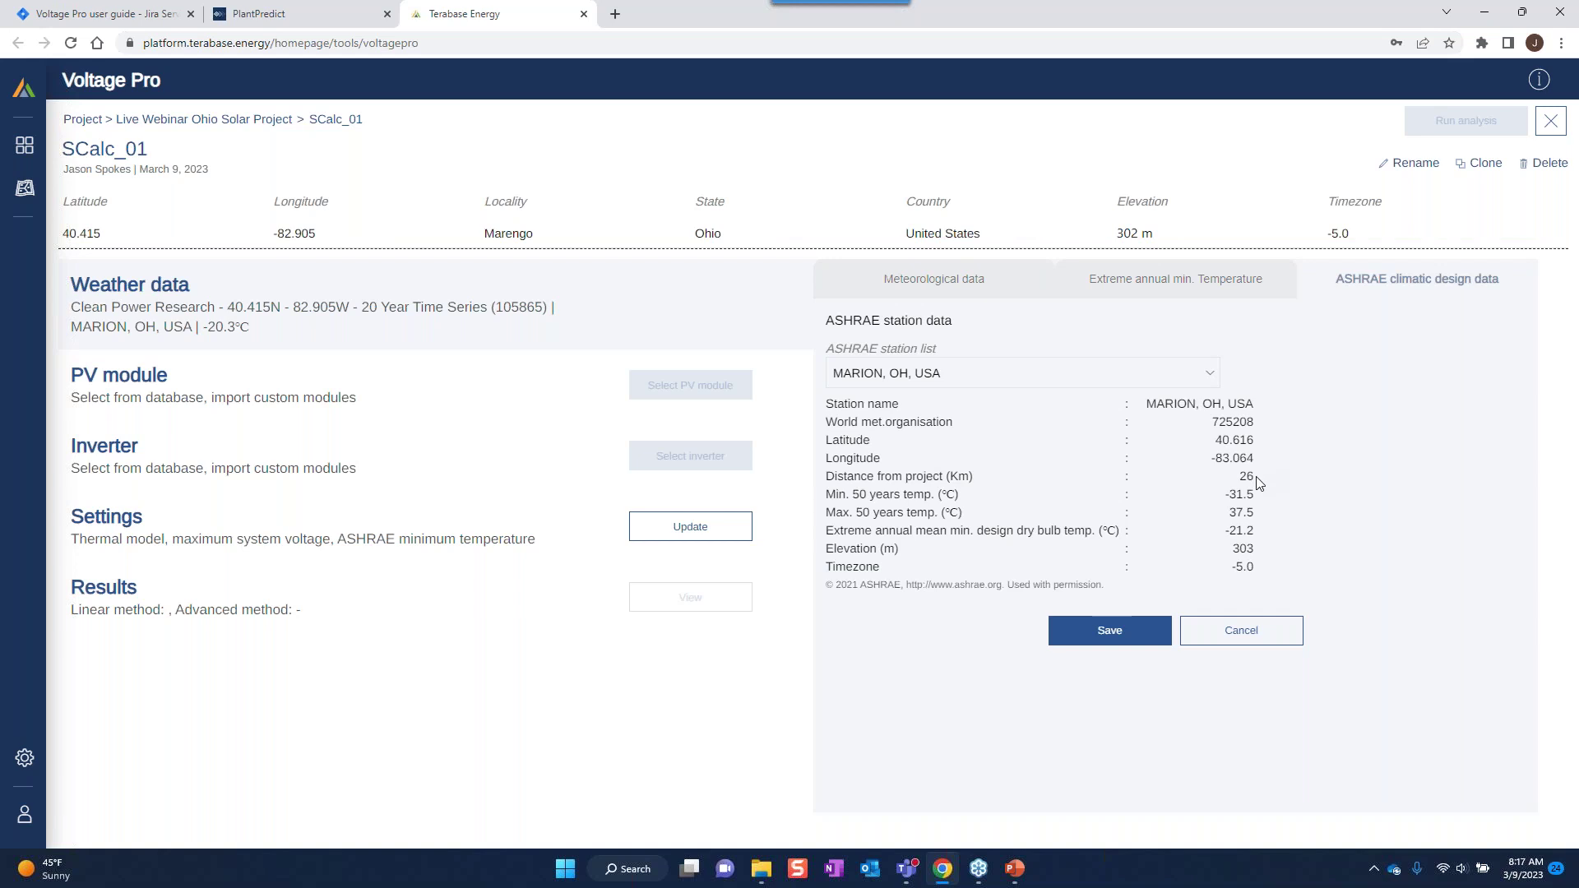
click(1119, 632)
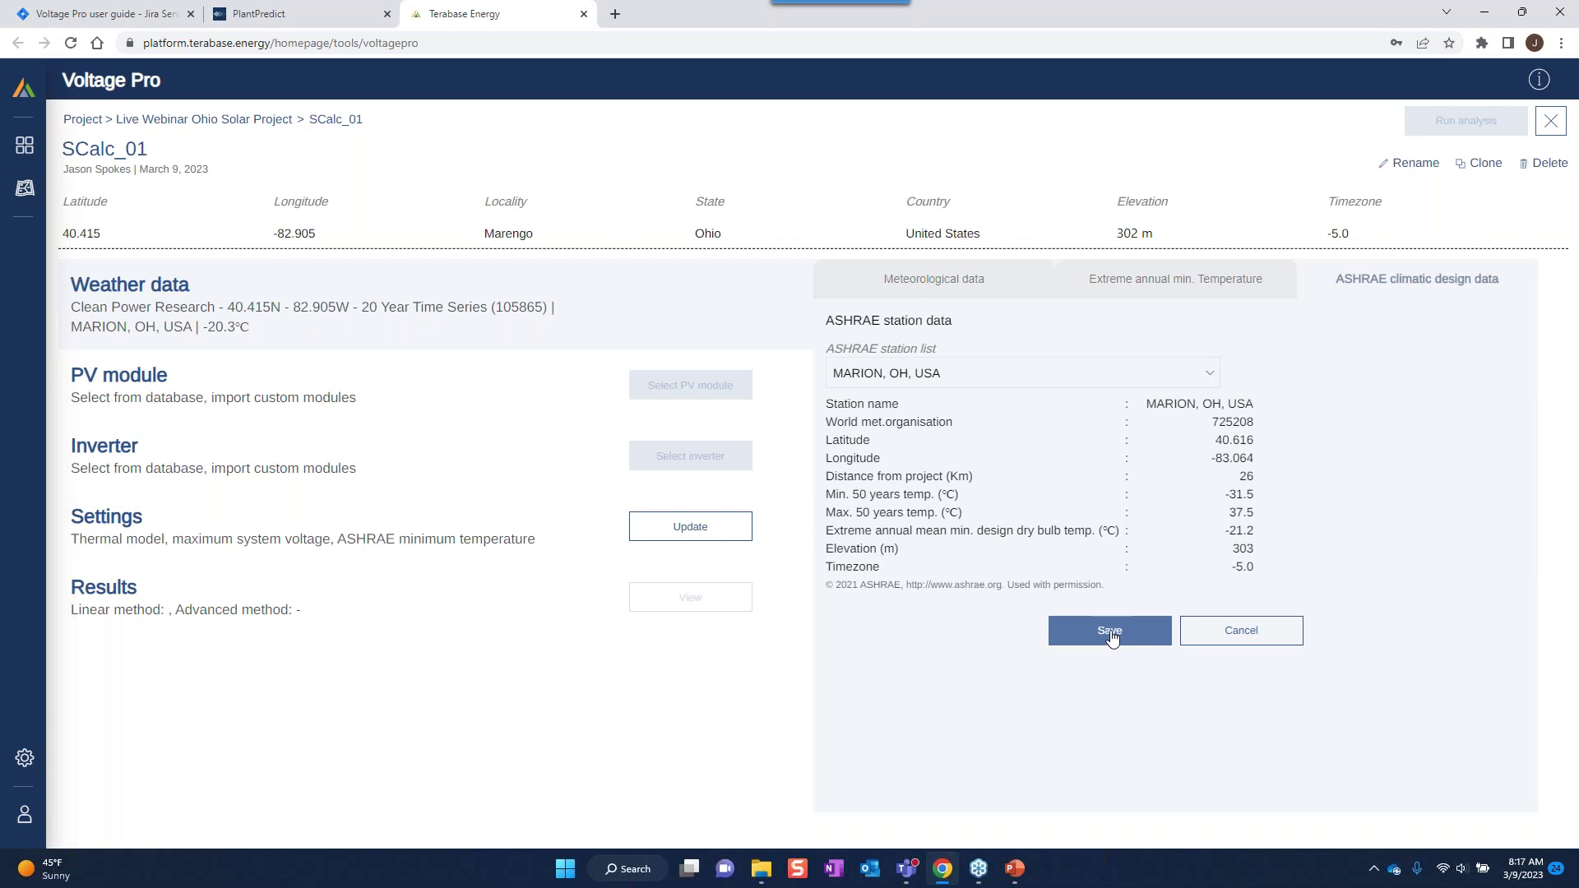
Select Longi Solar LR5-72 HPH 540 M as the calculation's PV module and save it.
click(1114, 640)
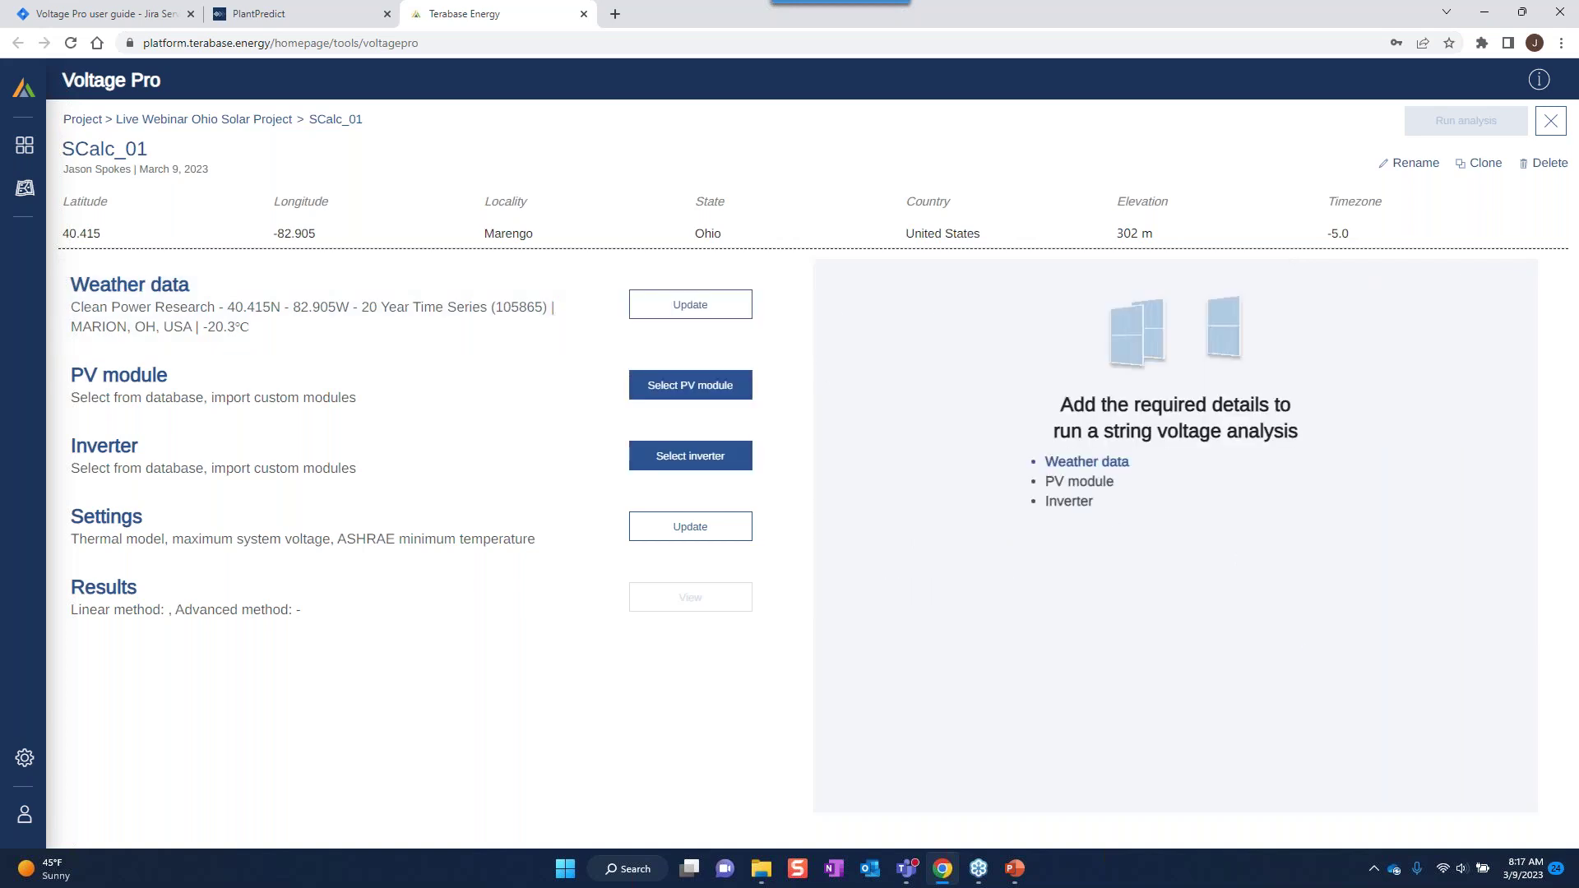
click(689, 388)
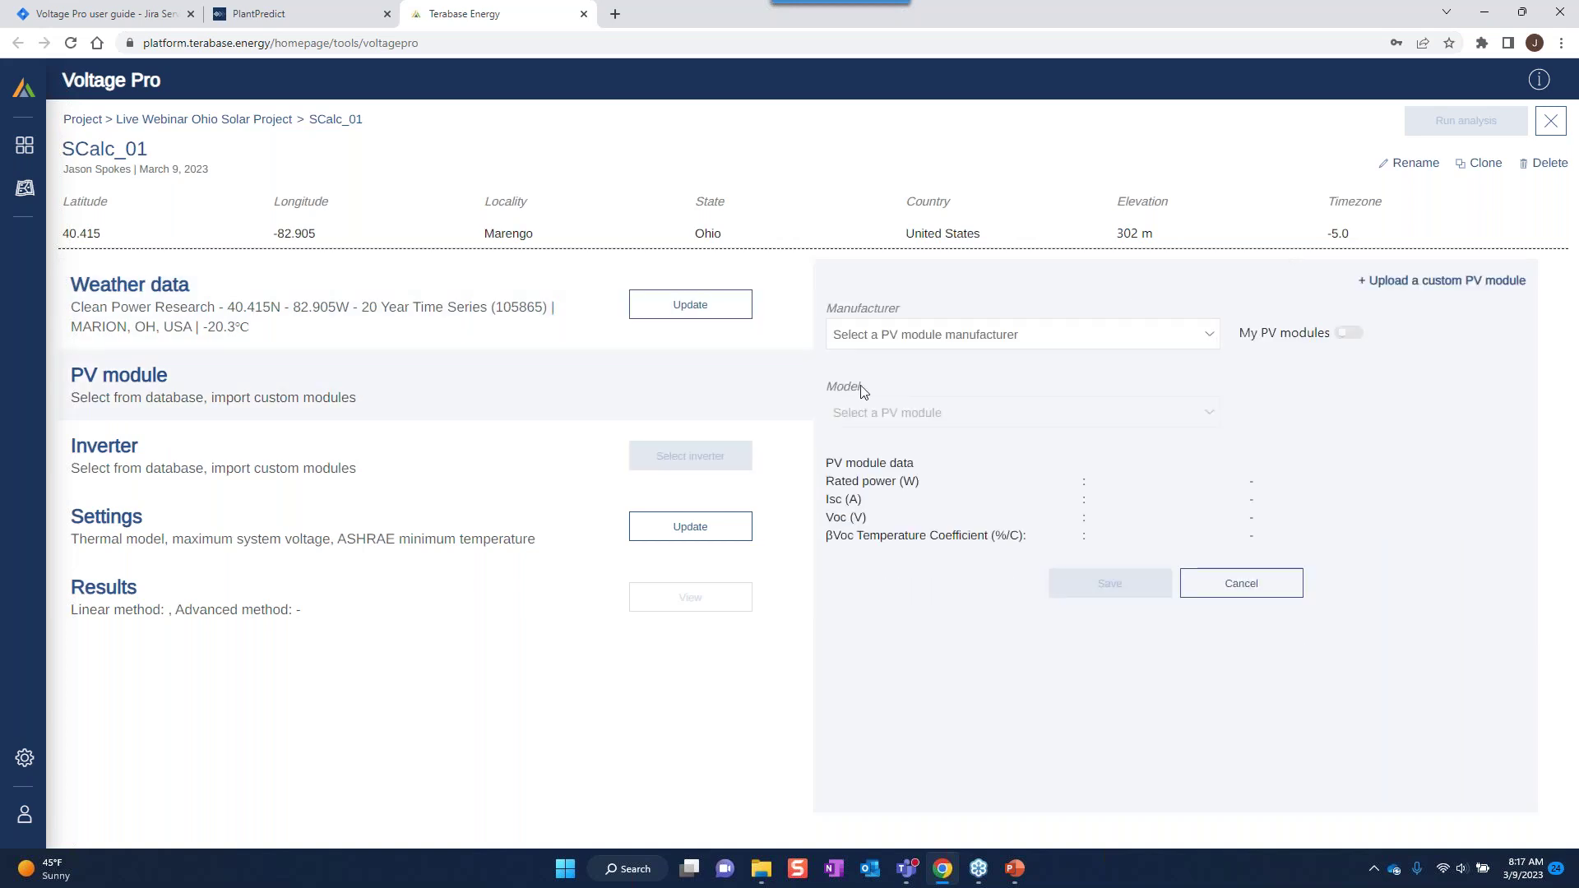
click(1210, 337)
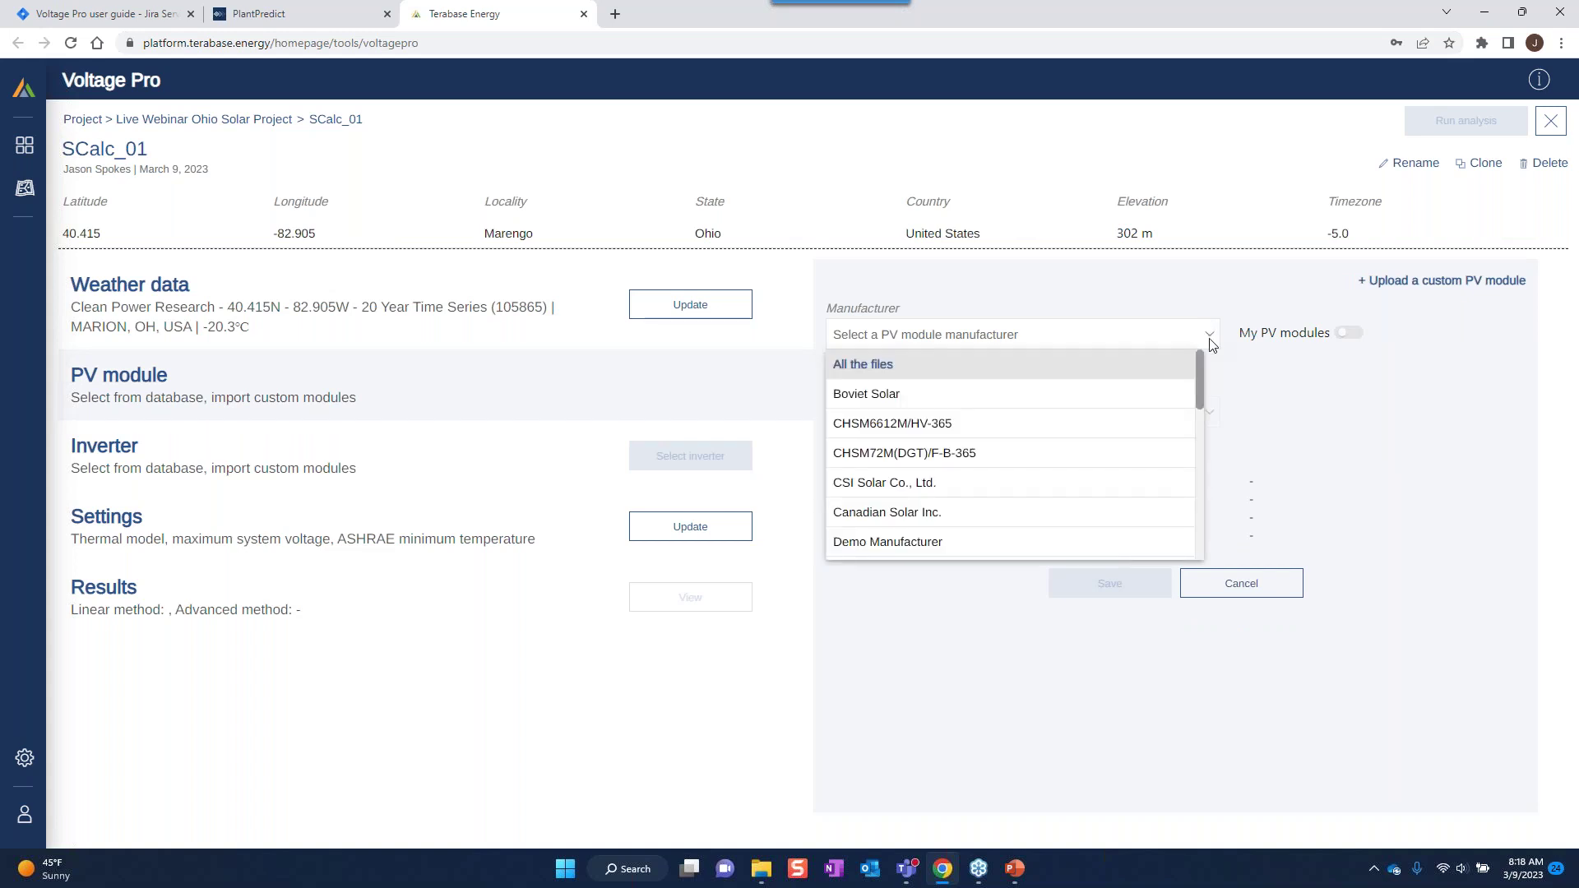
drag(1199, 372, 1229, 481)
click(1026, 499)
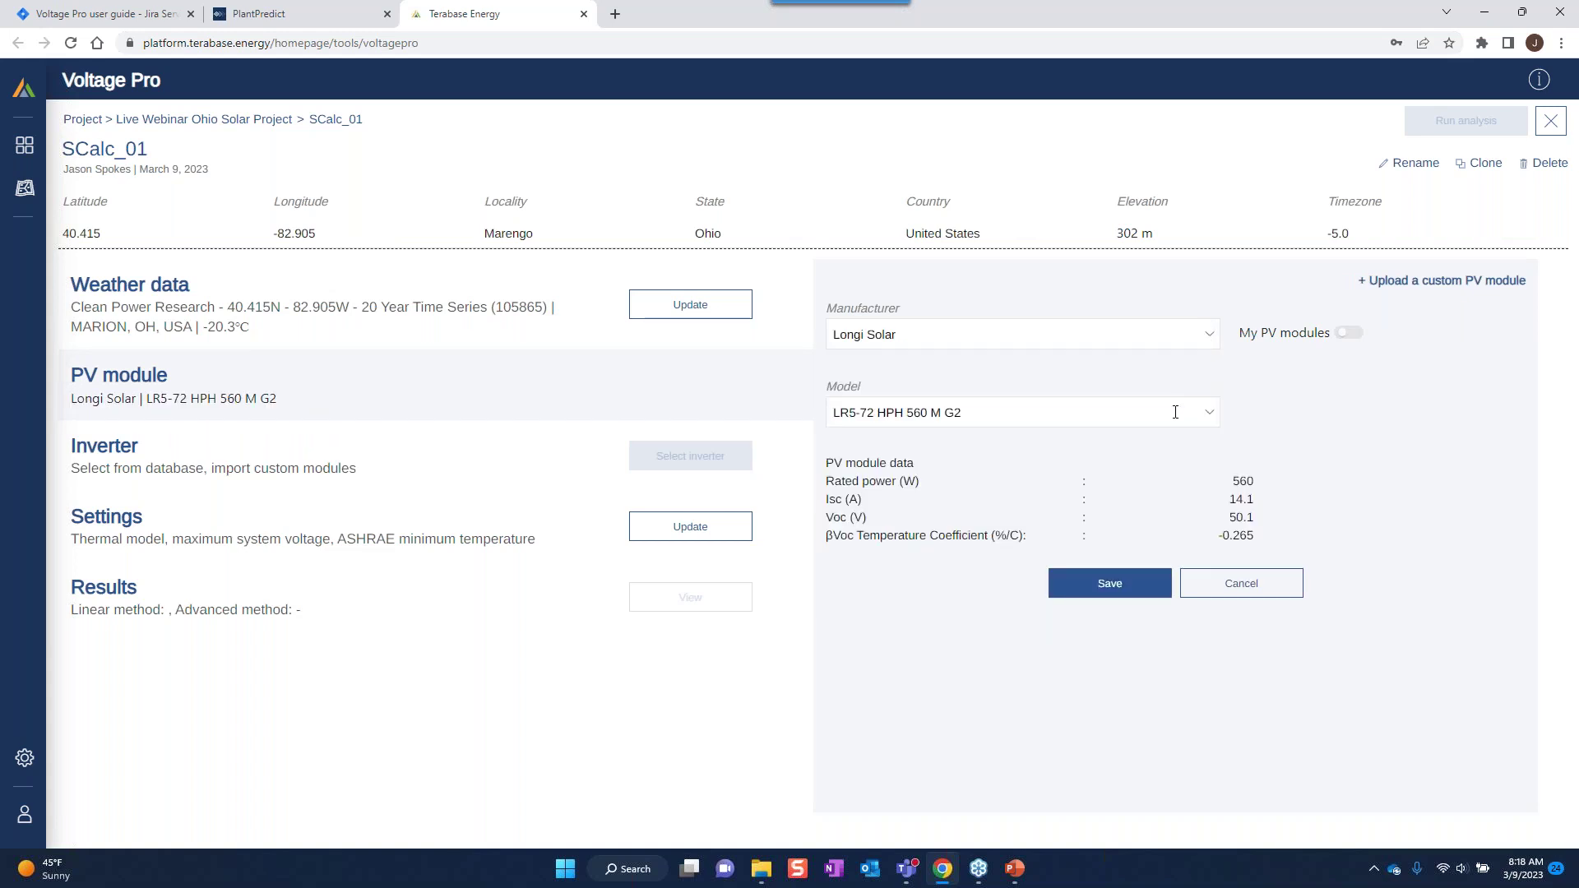
click(1208, 418)
drag(1197, 437, 1211, 650)
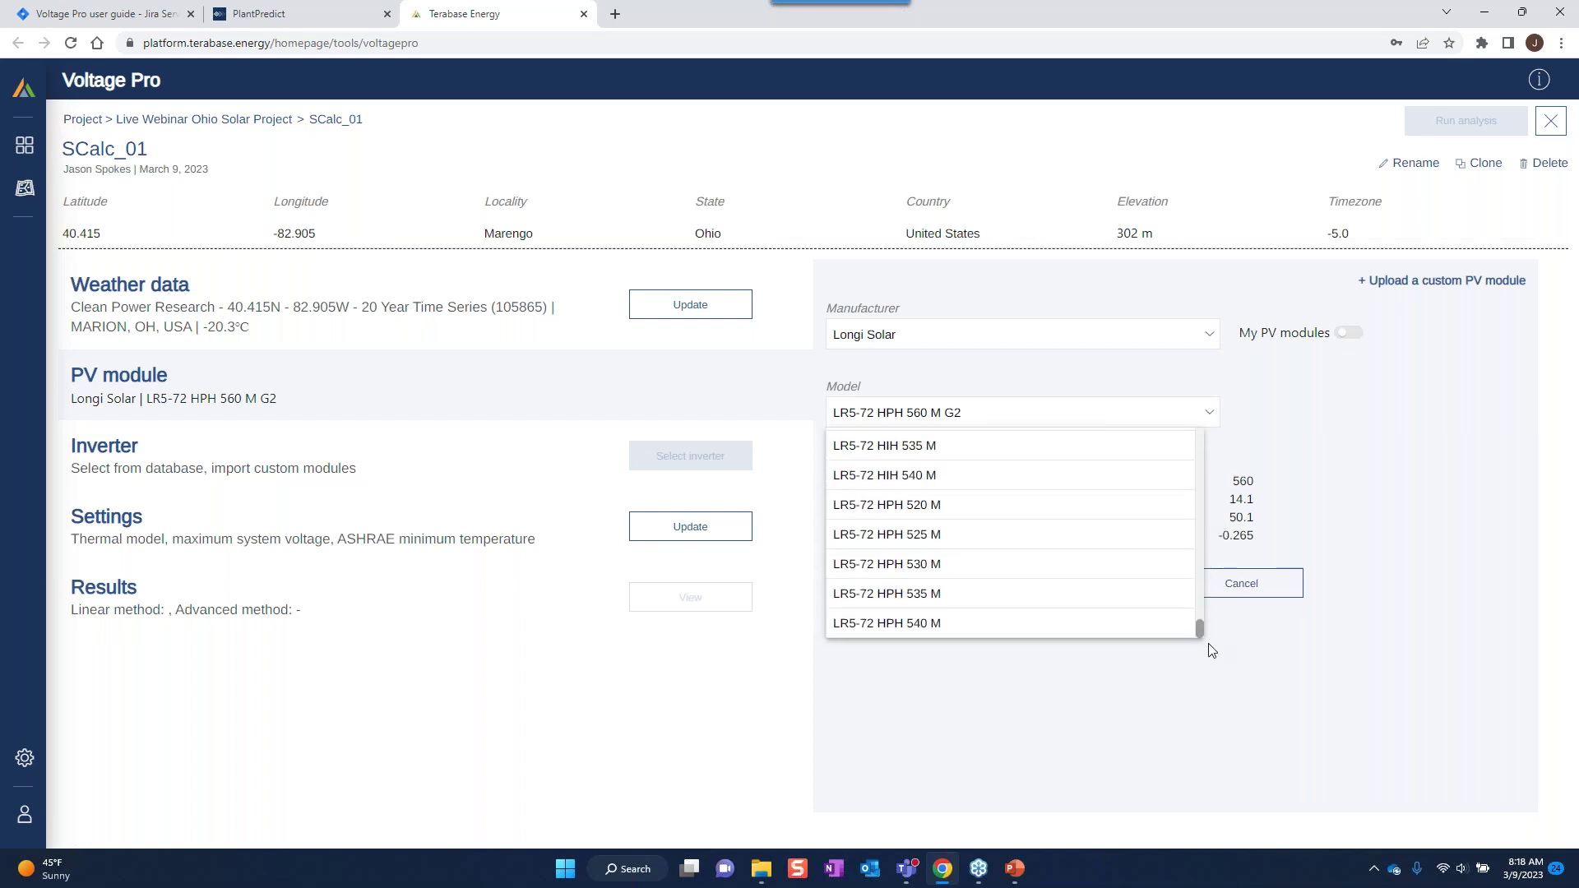
click(947, 629)
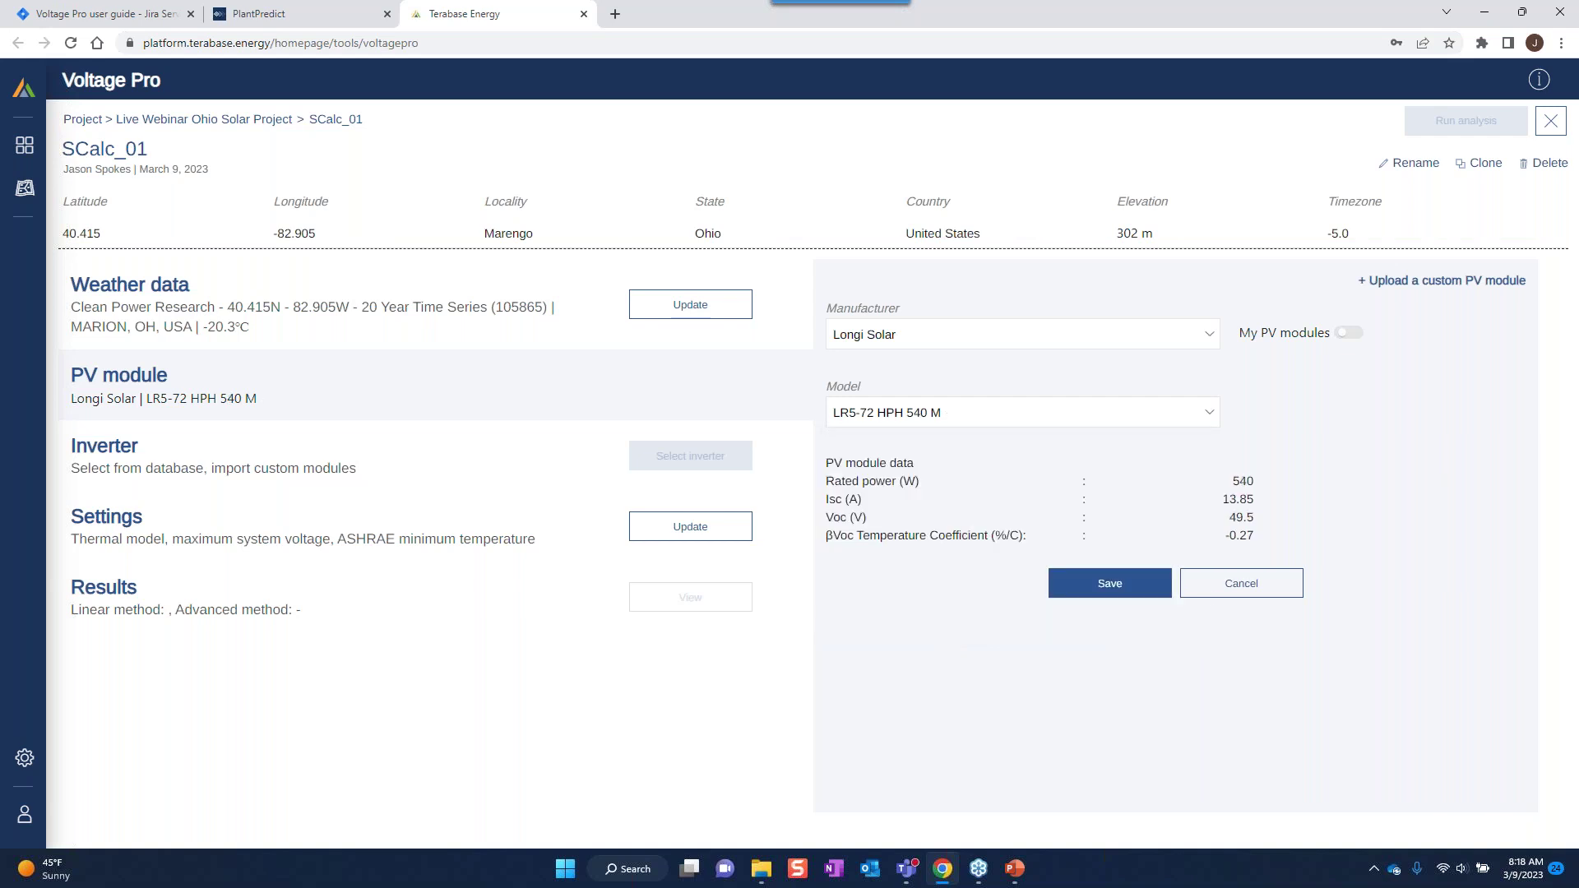
click(1118, 589)
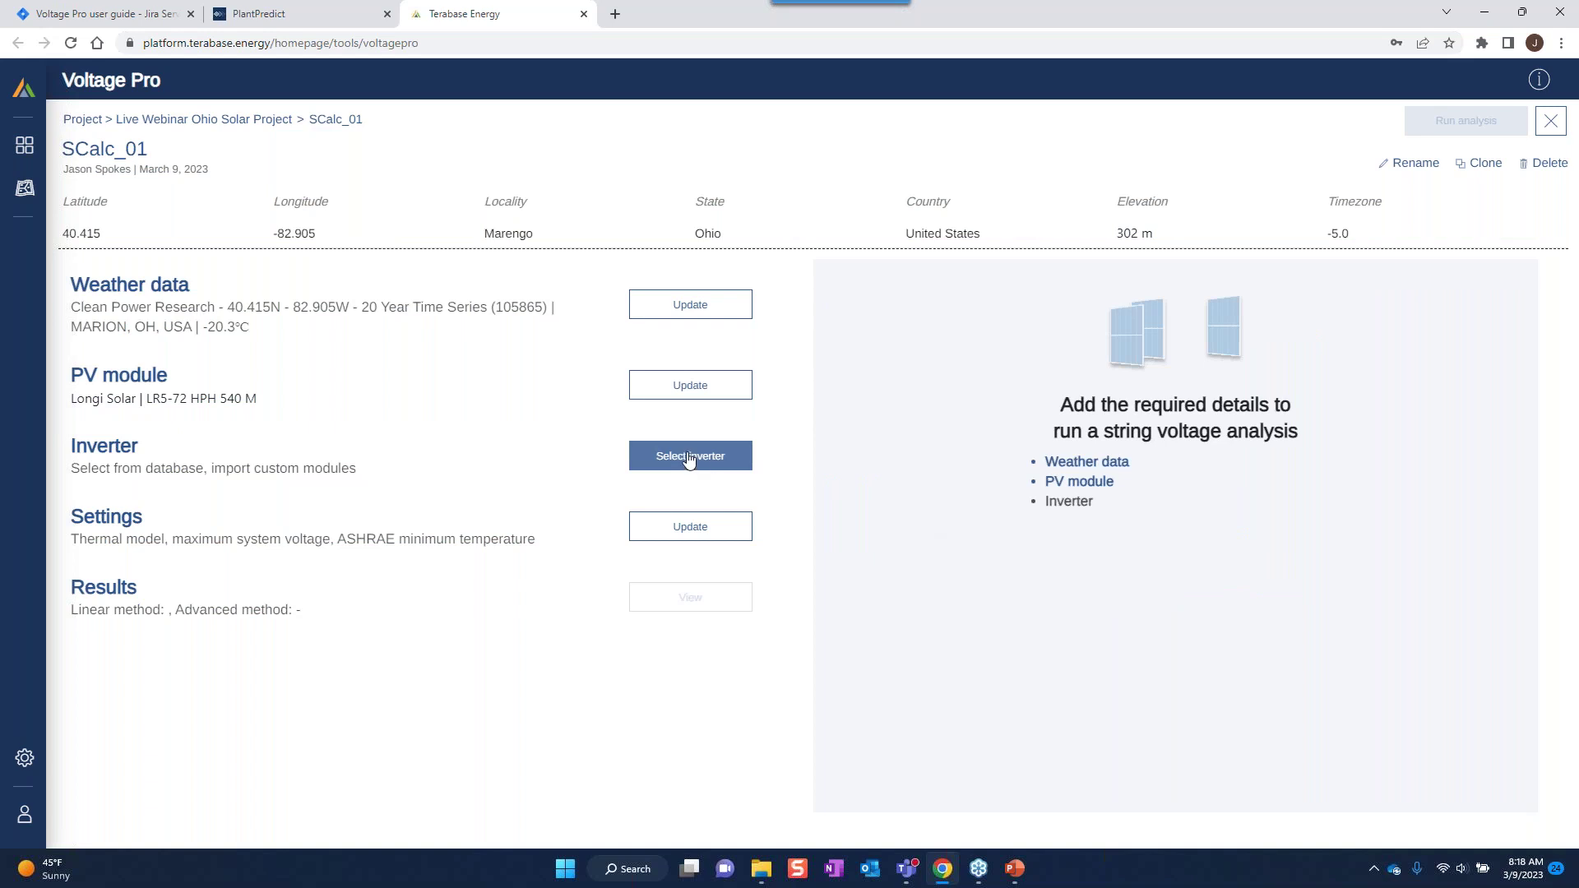
Choose the Sungrow SG4400UD-US from My inverters and save it, giving a linear result of 26.
click(689, 457)
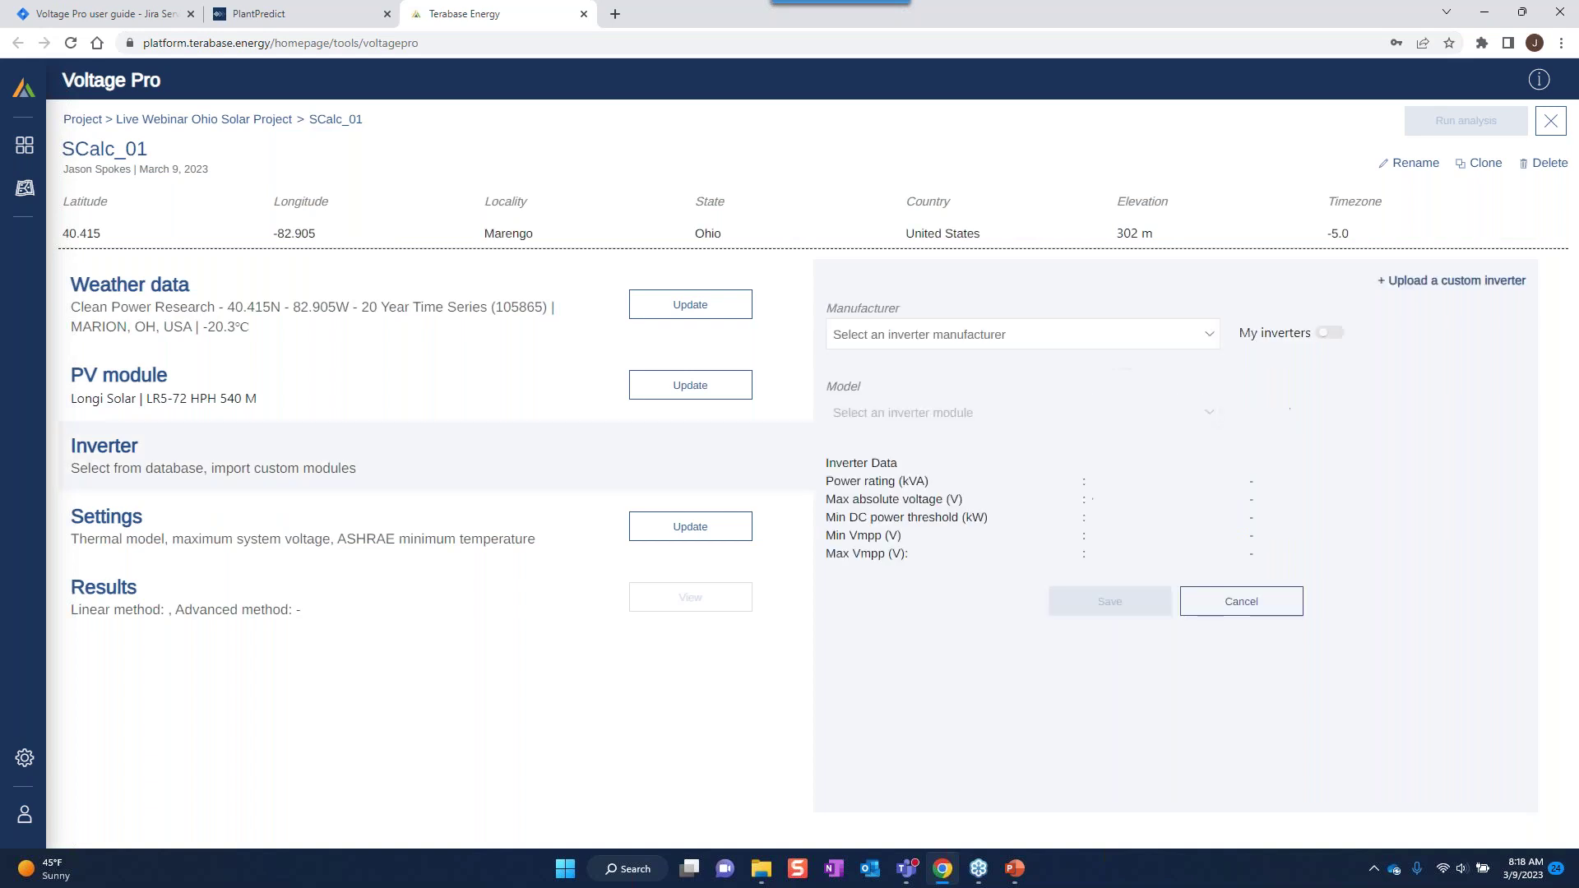
click(1326, 337)
click(1209, 341)
click(1121, 453)
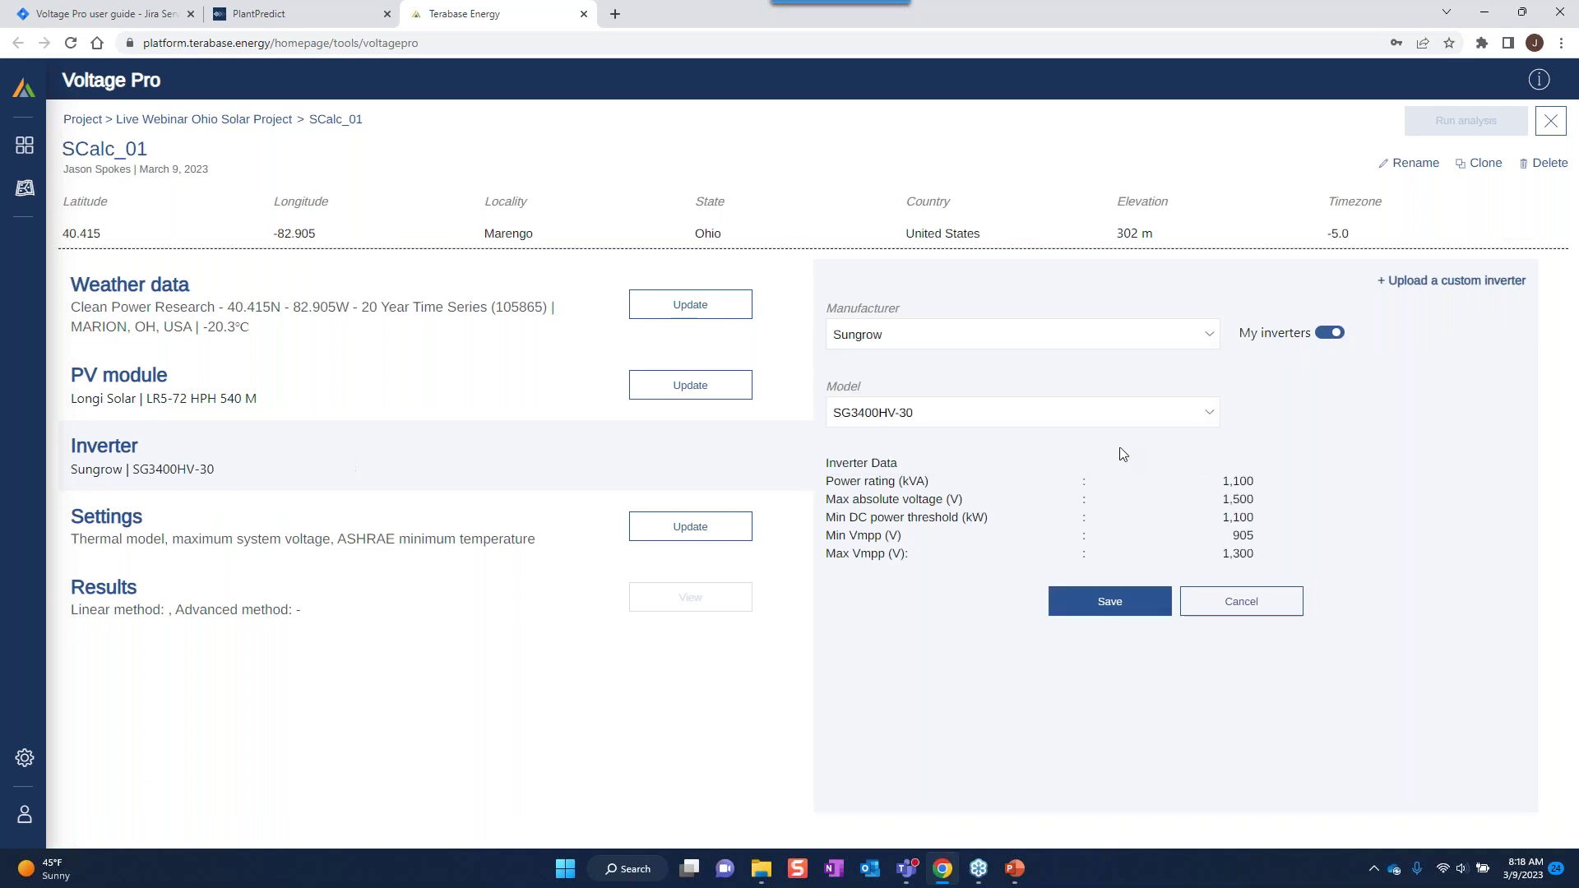
click(1206, 412)
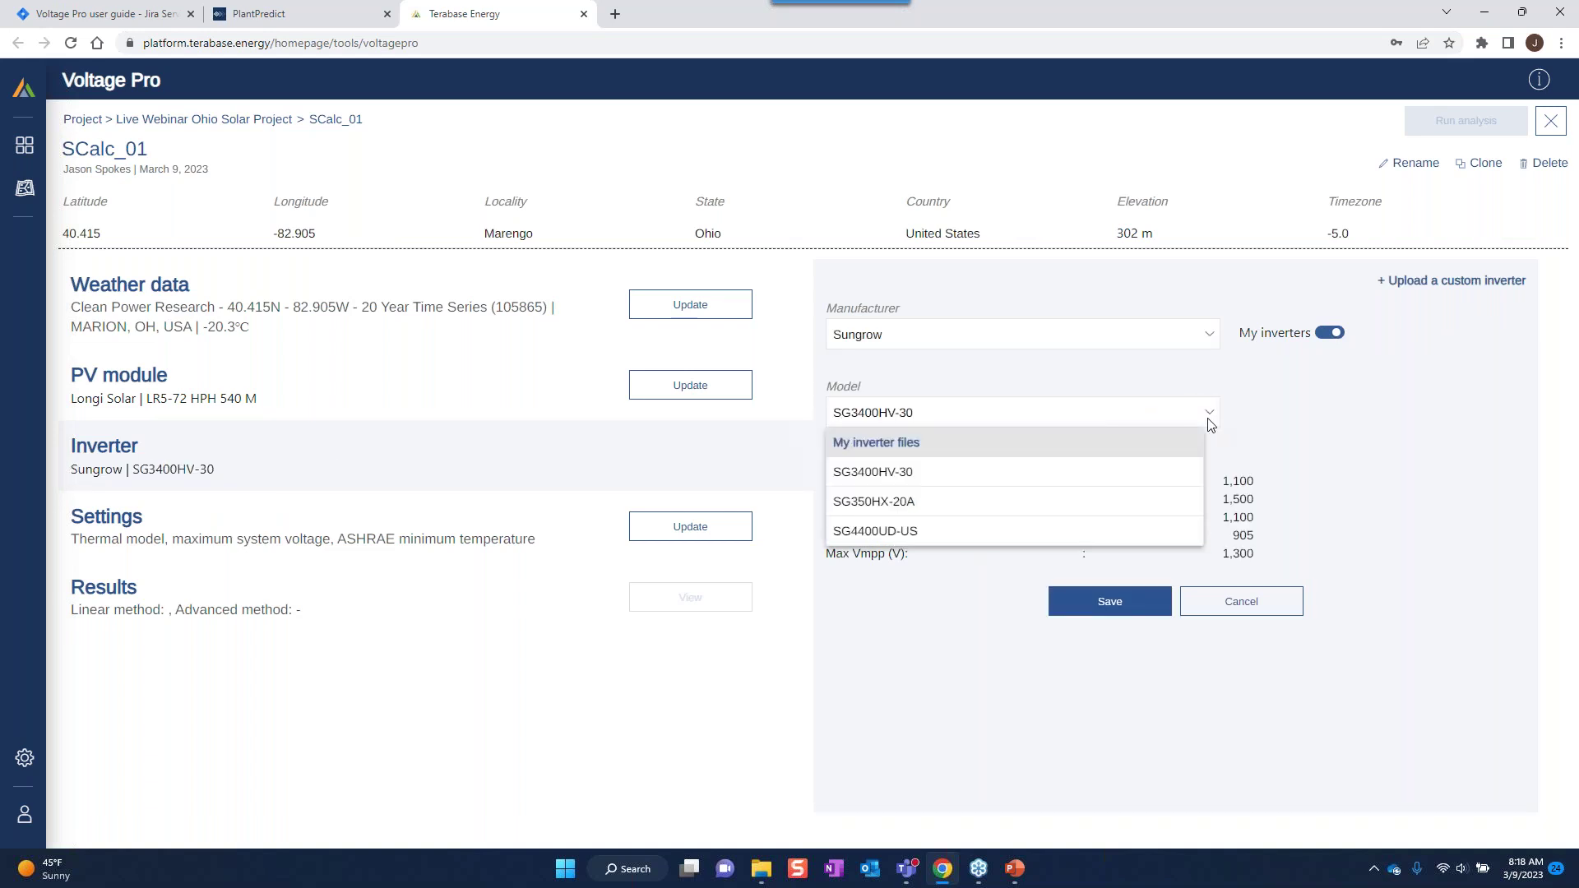
click(1131, 538)
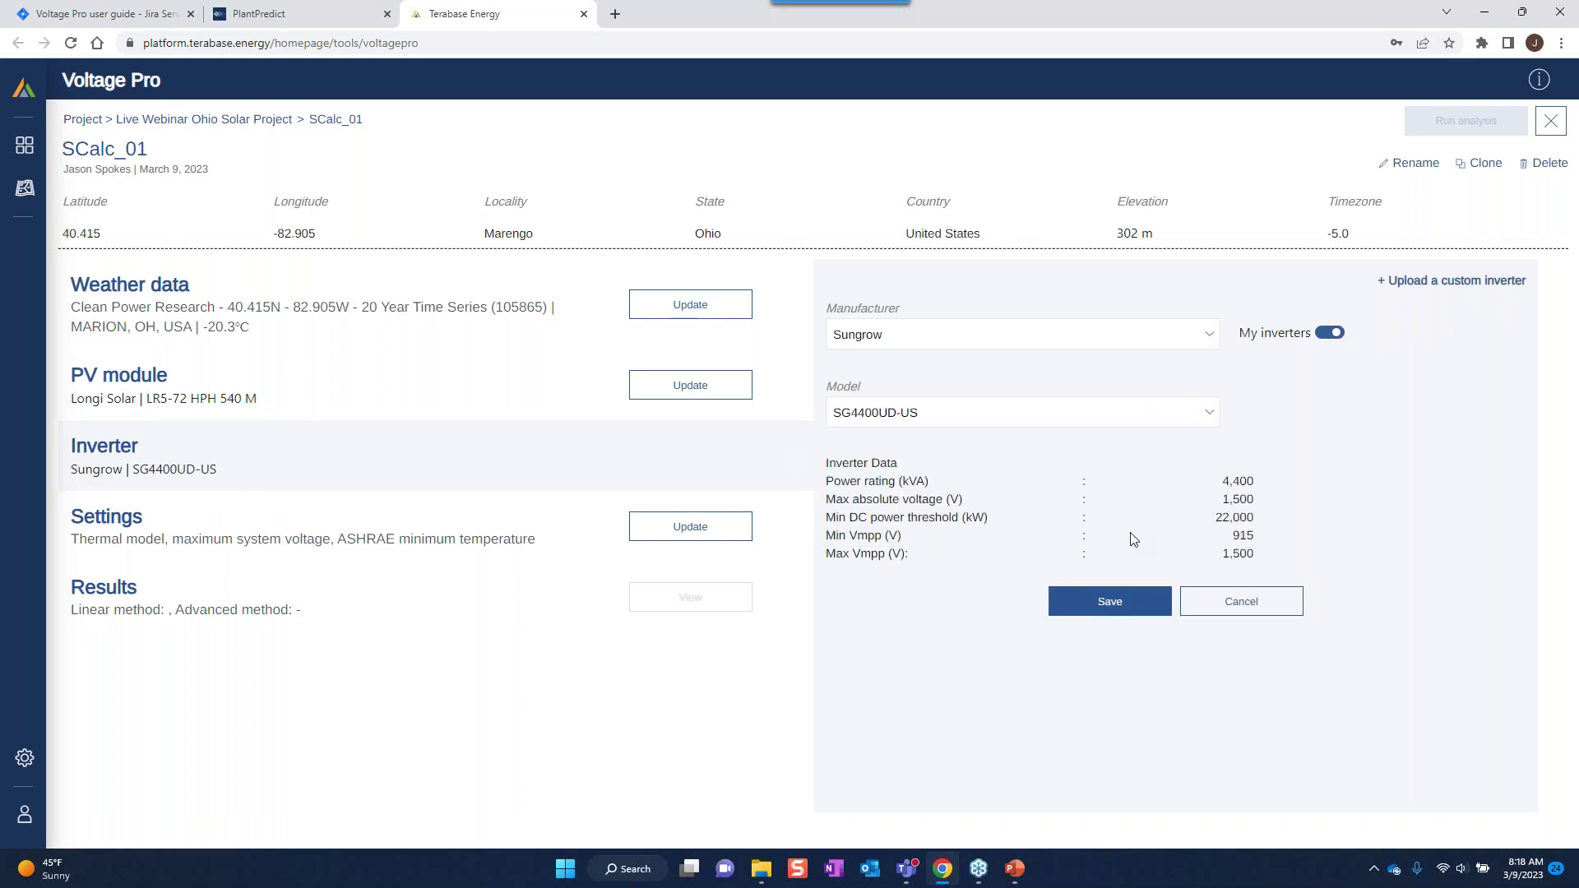
click(1123, 612)
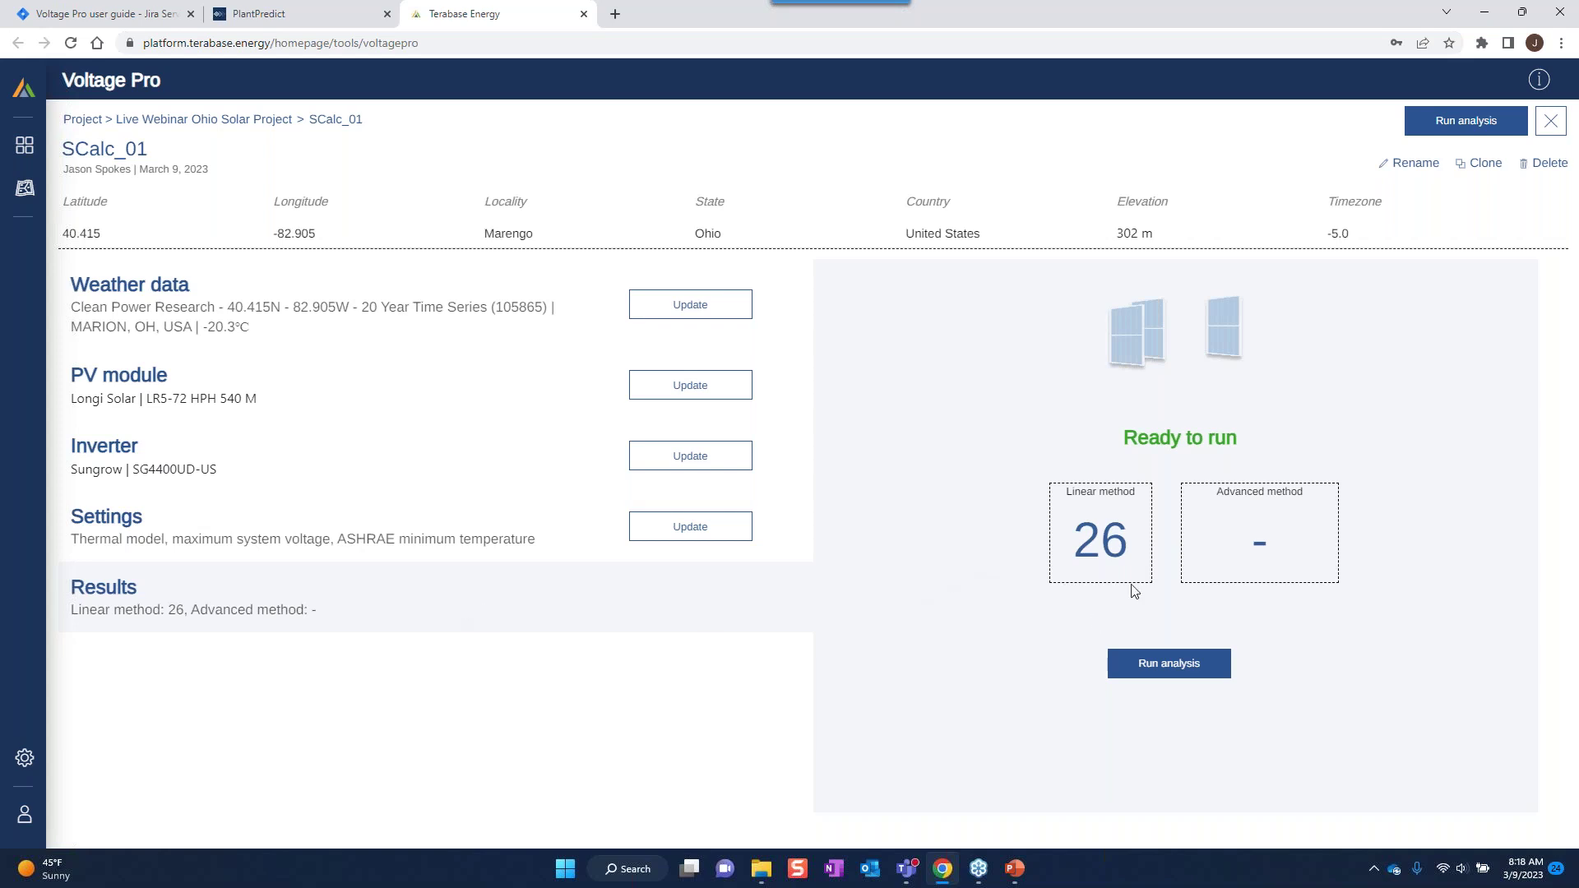
click(691, 530)
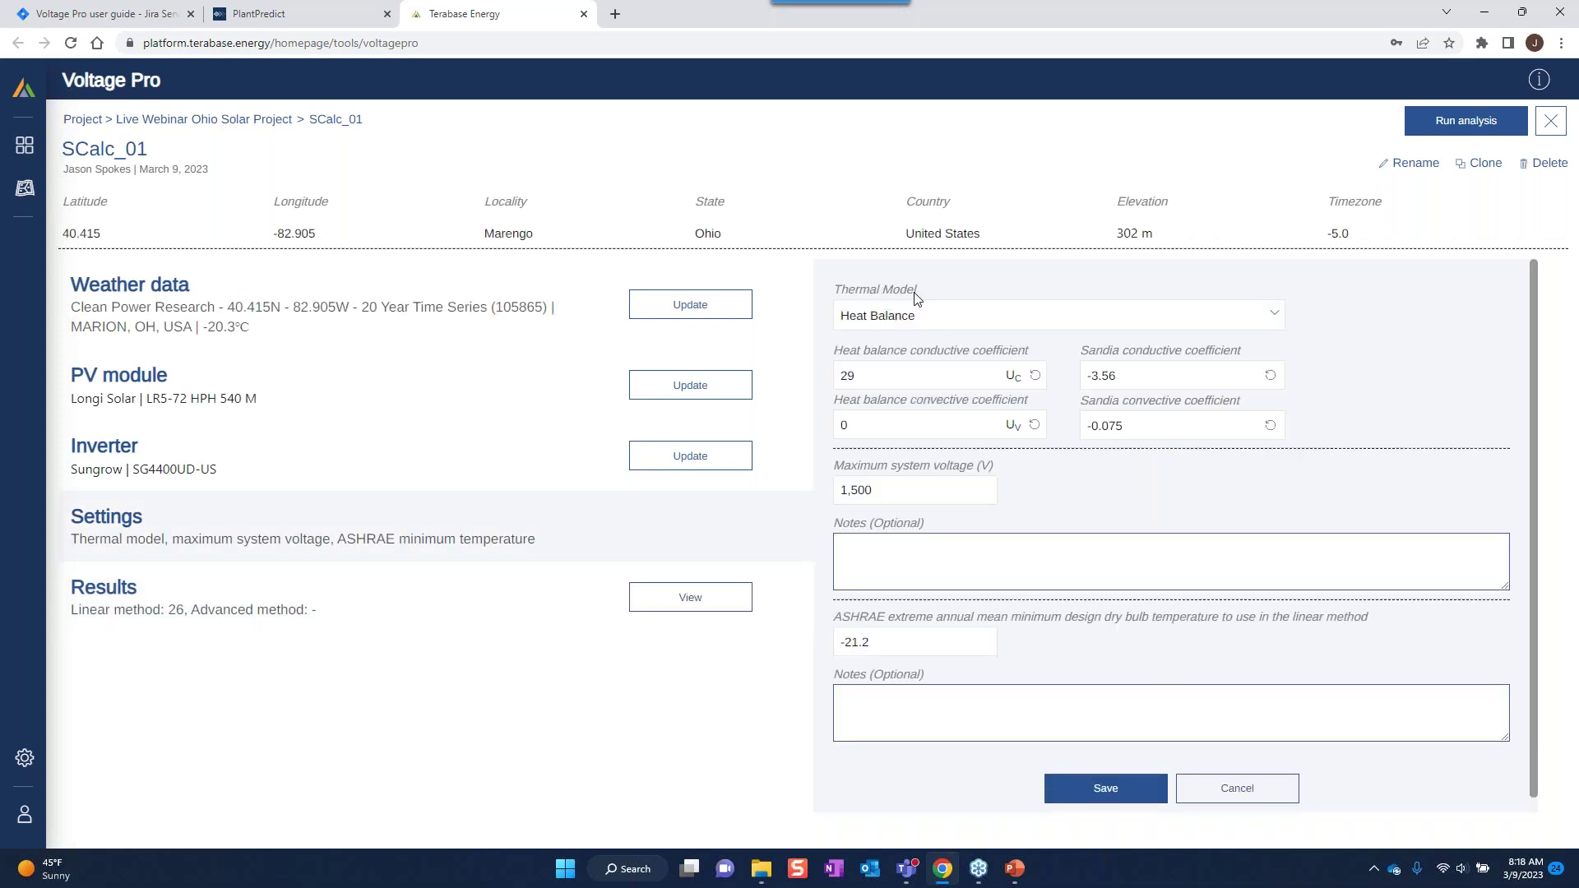
click(1274, 317)
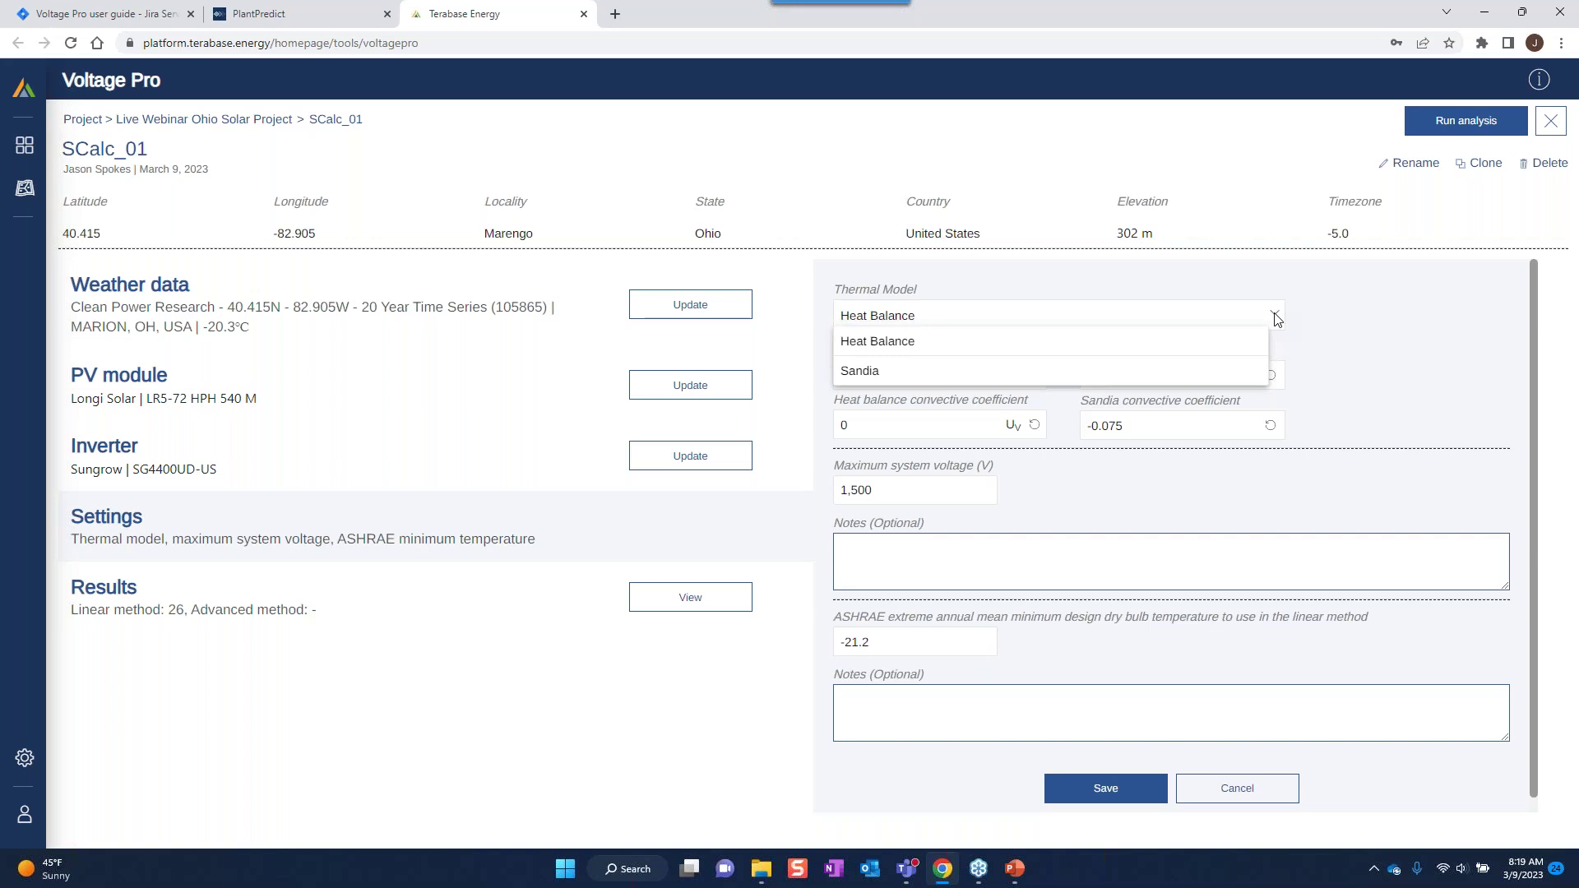
click(1318, 359)
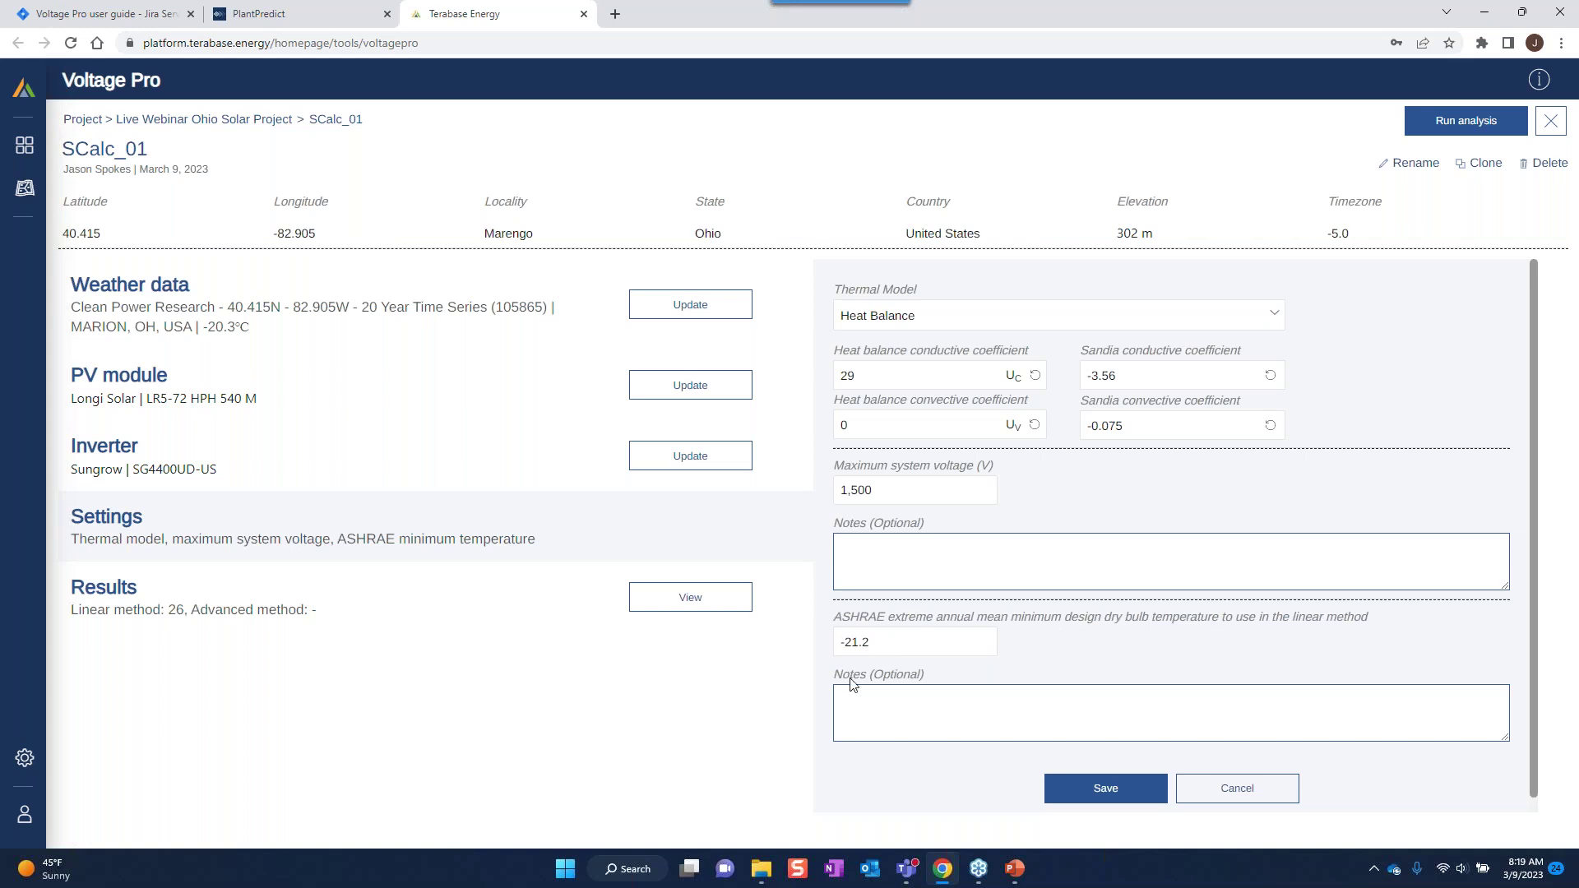
click(1103, 795)
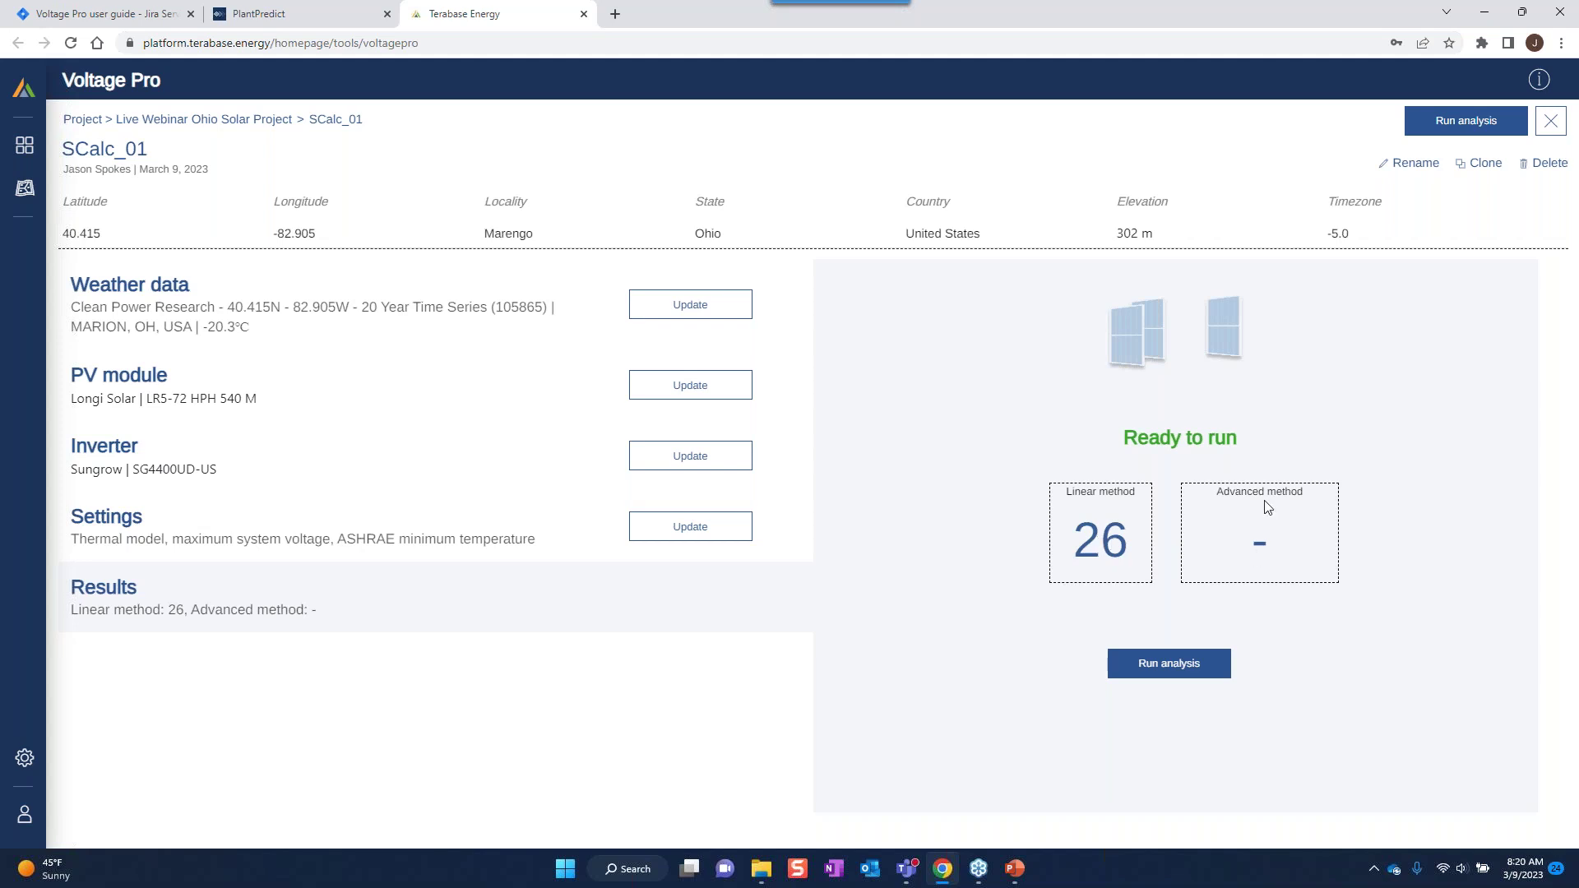
Run the string voltage analysis for SCalc_01 through PlantPredict.
click(1175, 668)
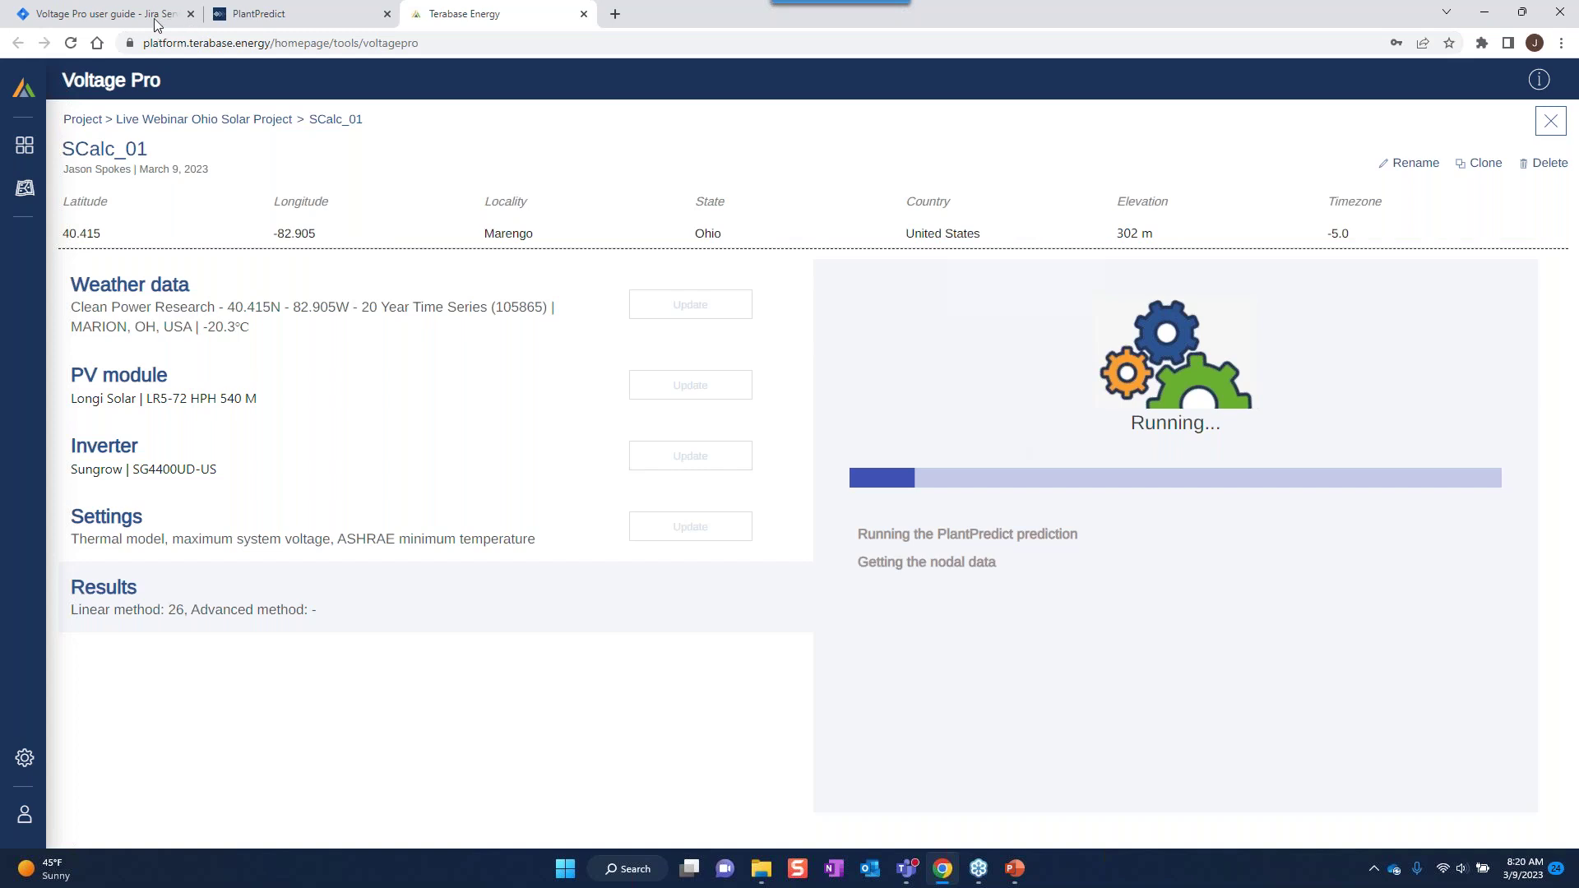
mouse_move(125, 21)
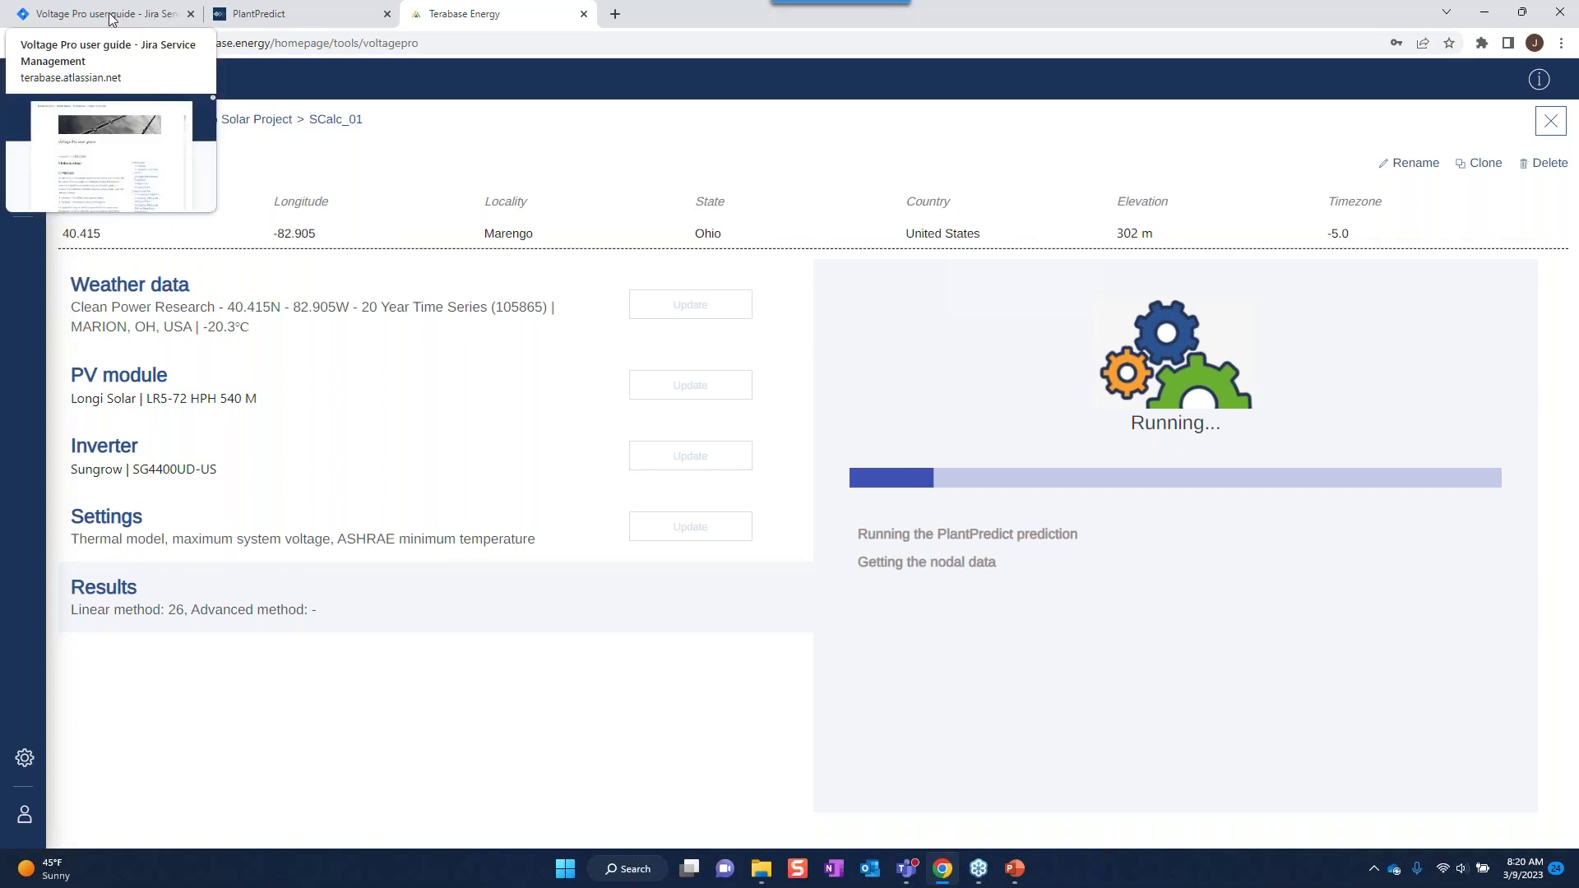
click(113, 18)
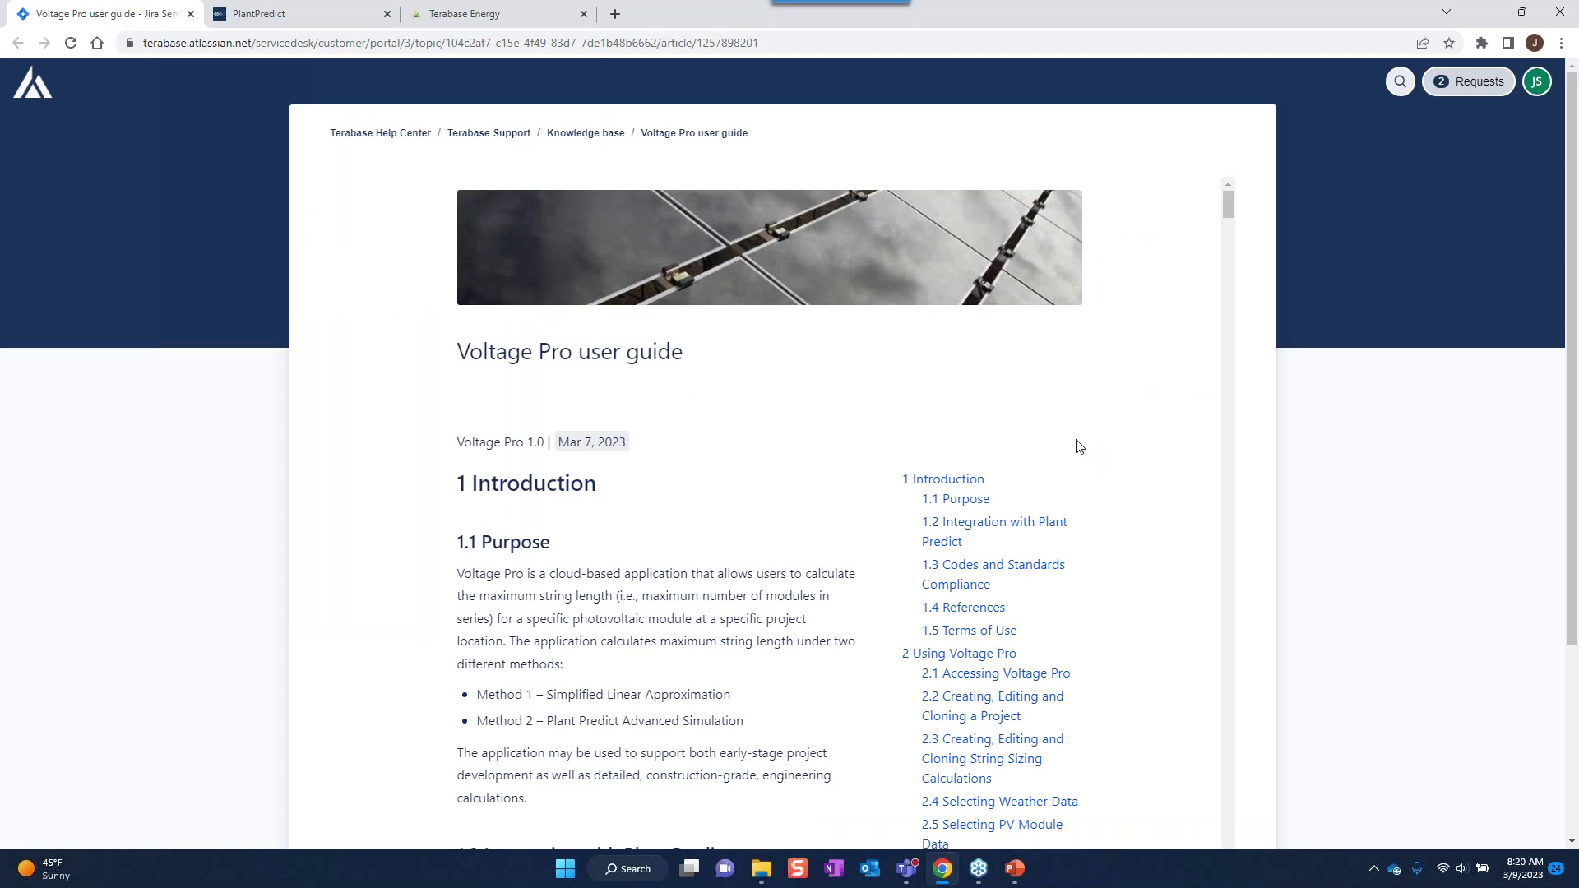
scroll(1083, 440, down, 1)
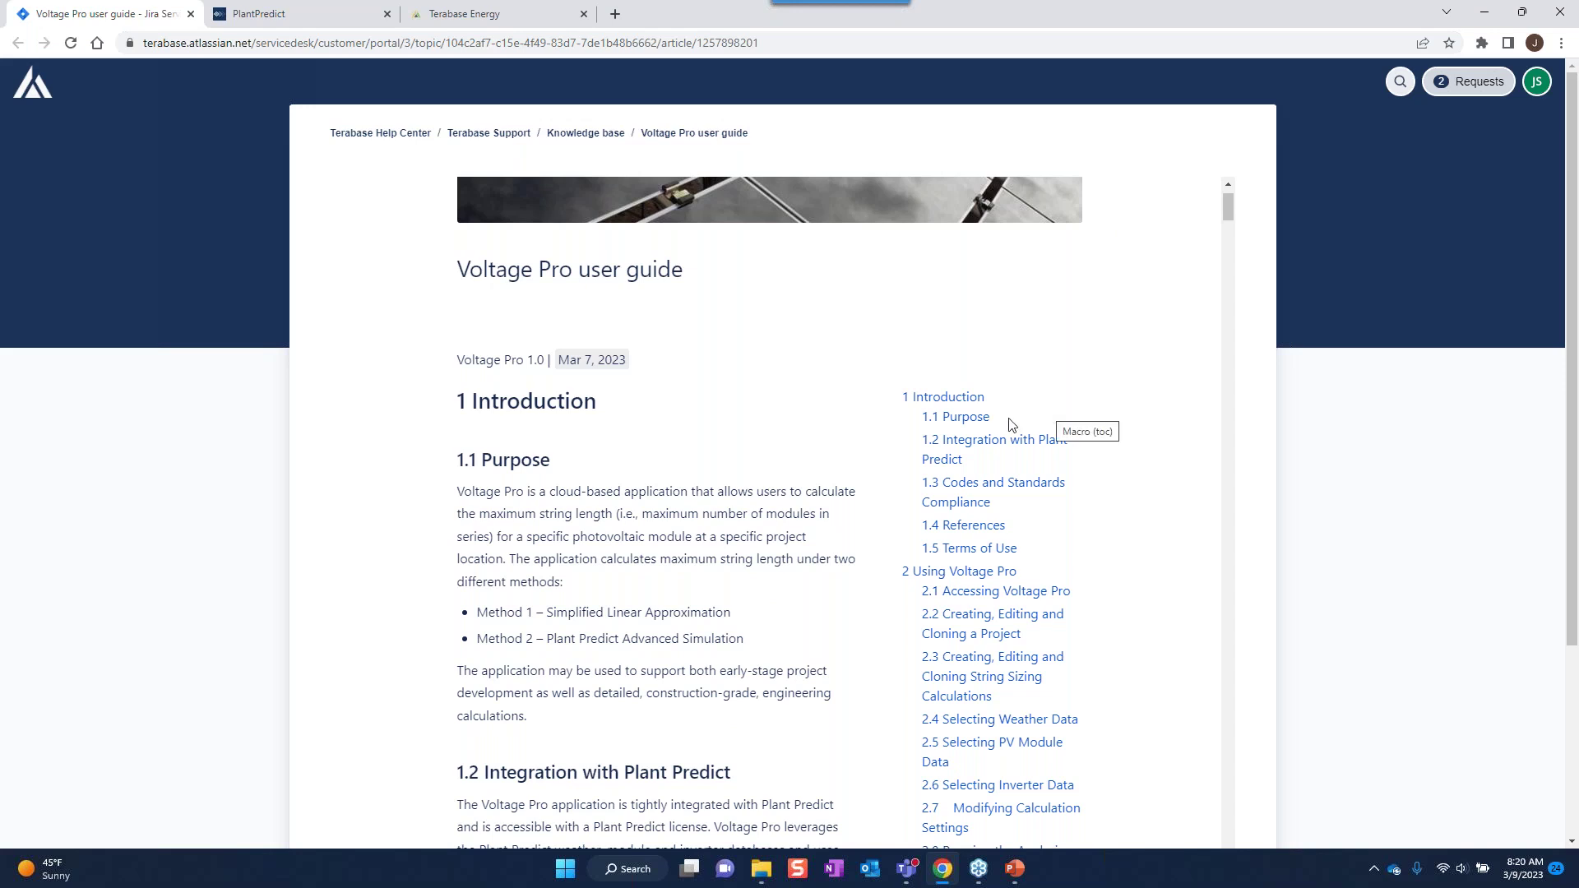
scroll(753, 416, down, 1)
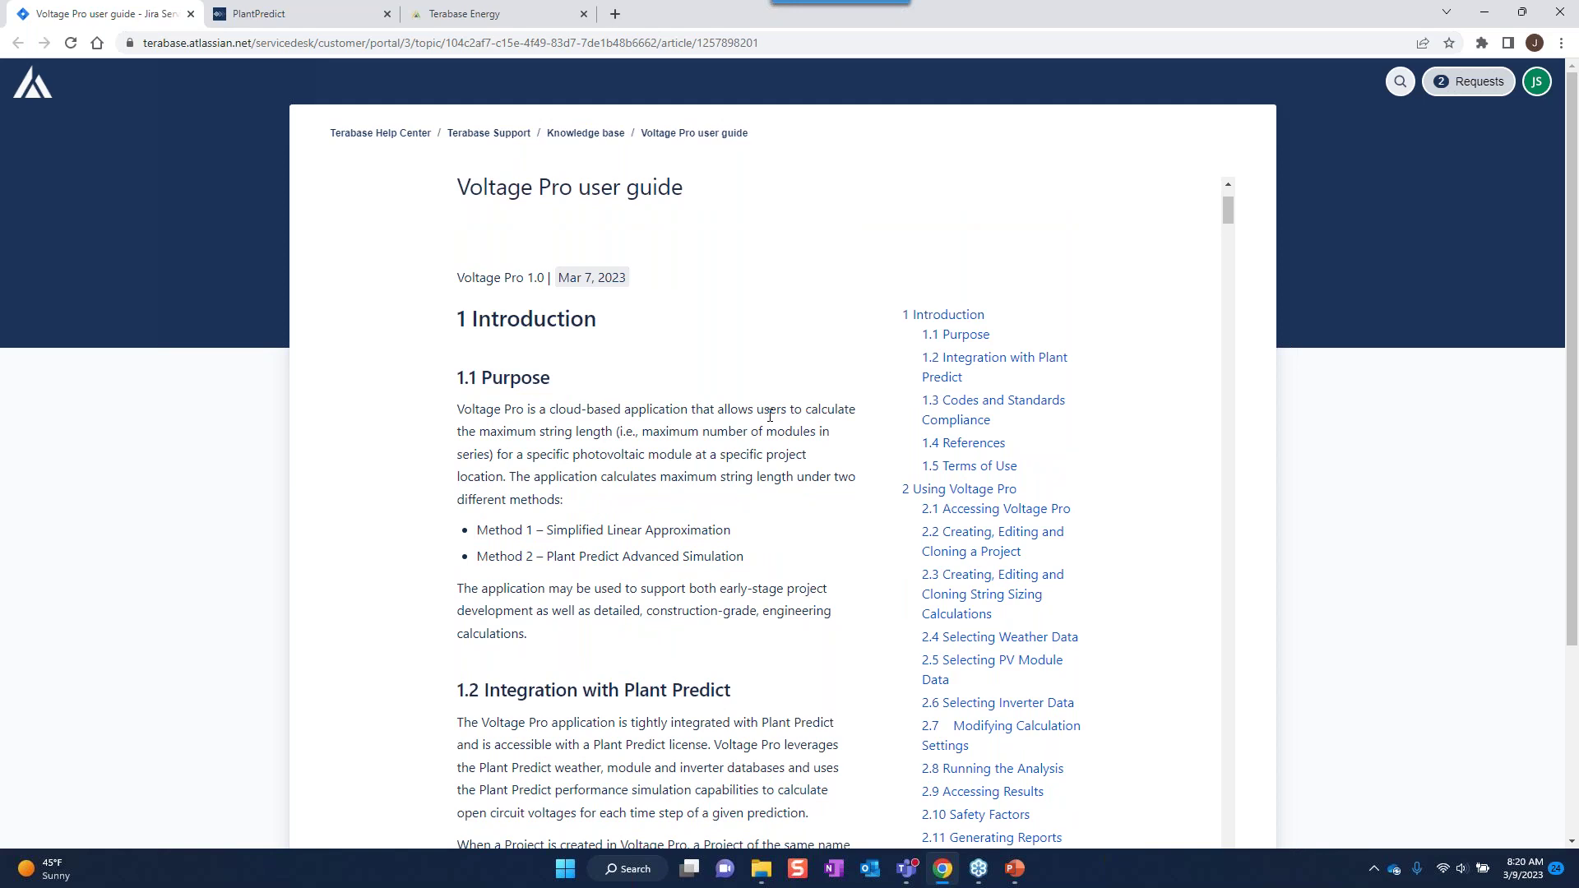
scroll(769, 415, down, 5)
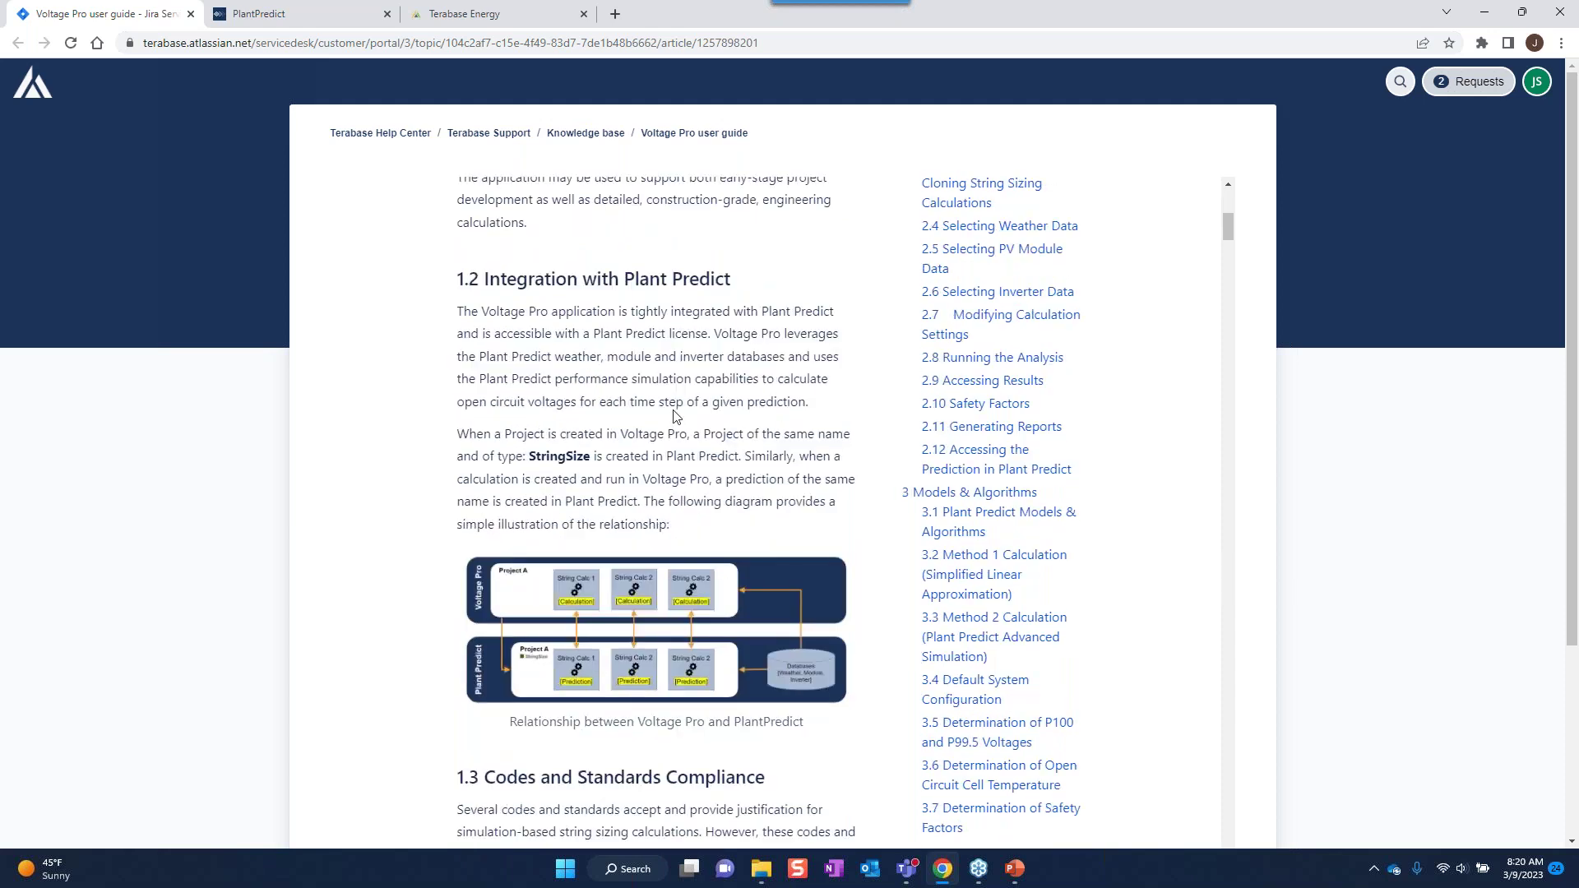
scroll(673, 415, down, 3)
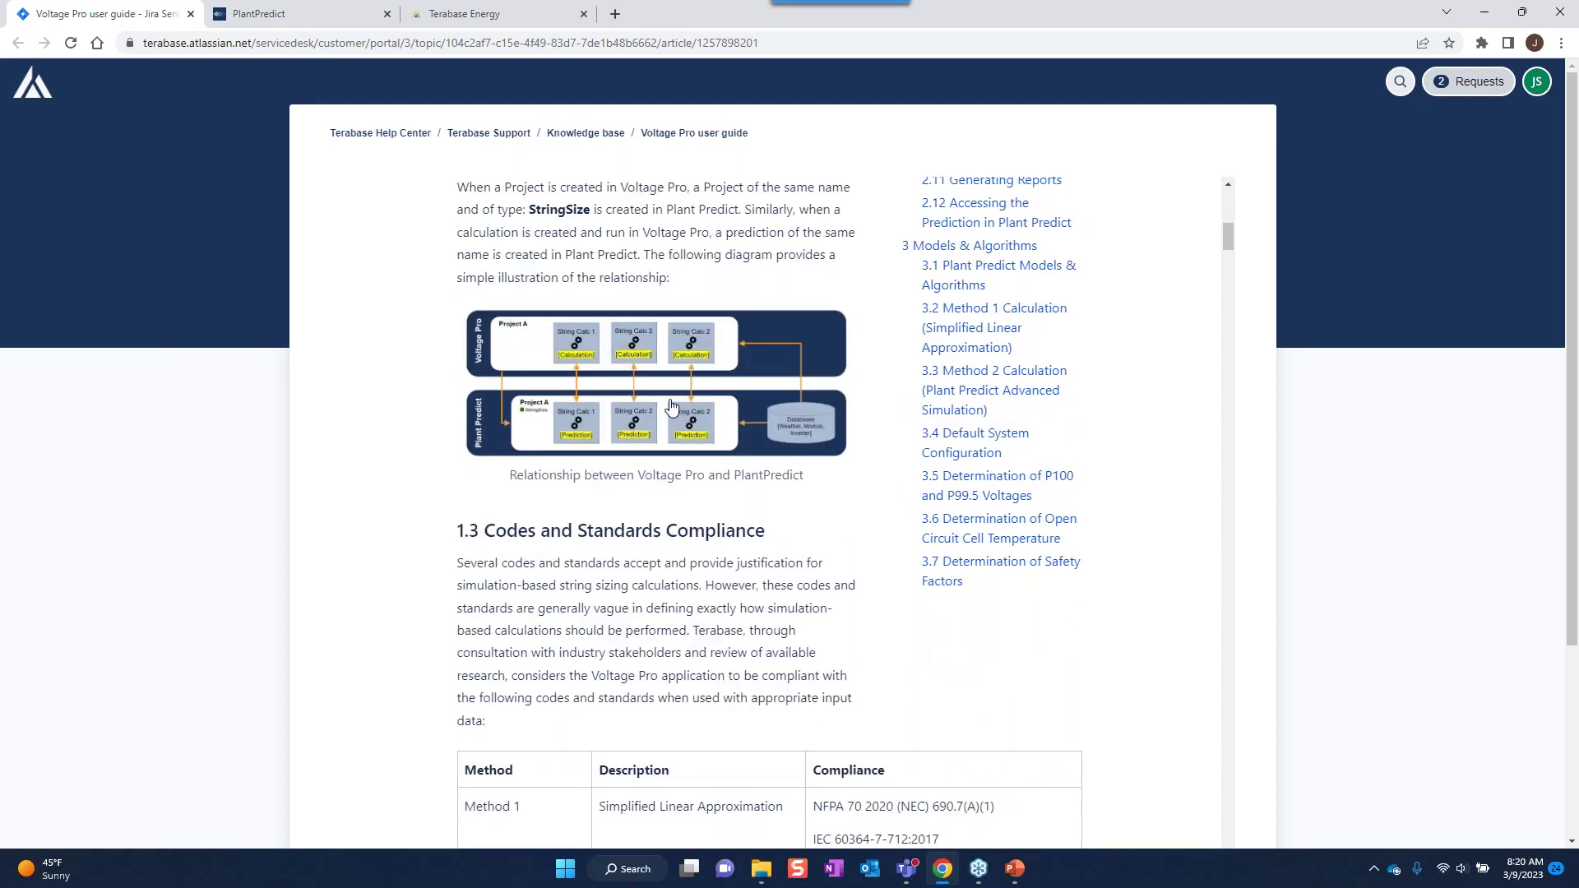
scroll(671, 406, down, 1)
scroll(671, 406, down, 3)
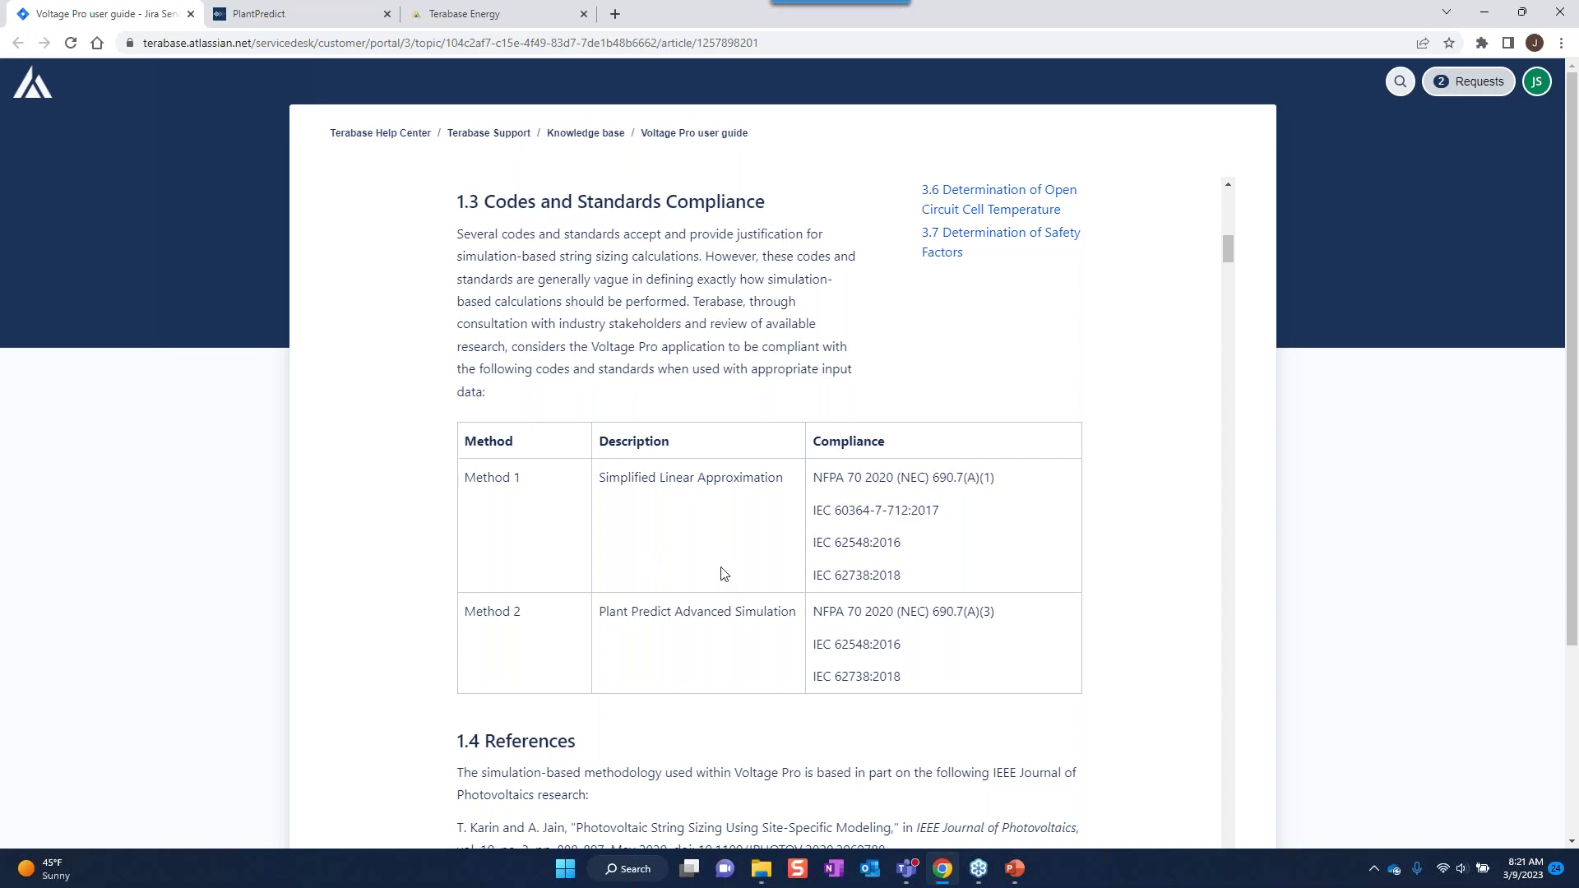
scroll(709, 581, down, 3)
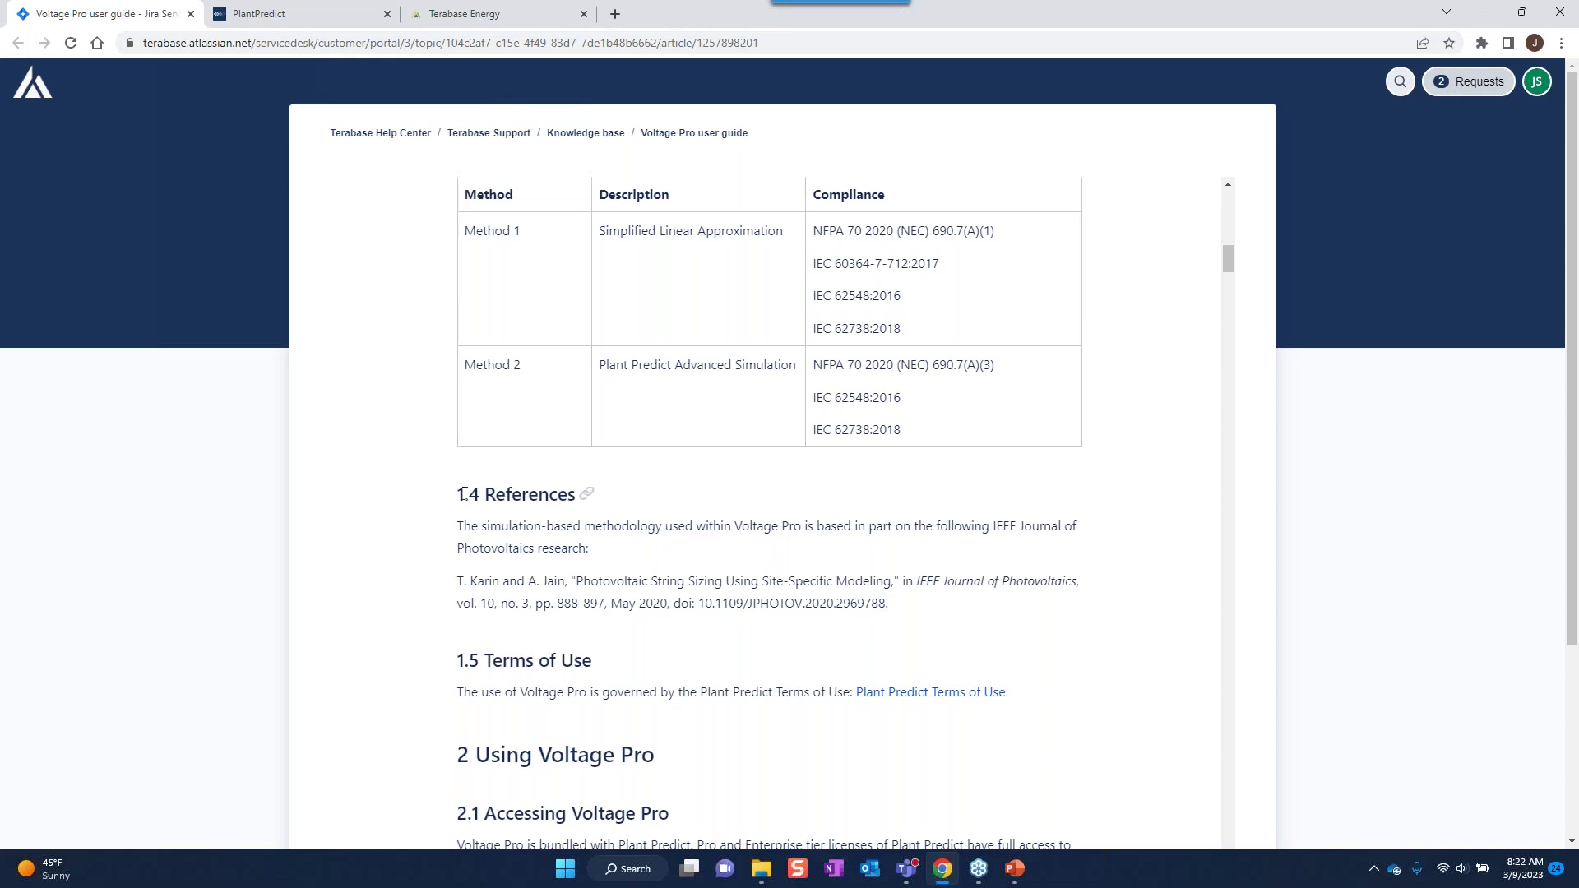
scroll(436, 492, up, 9)
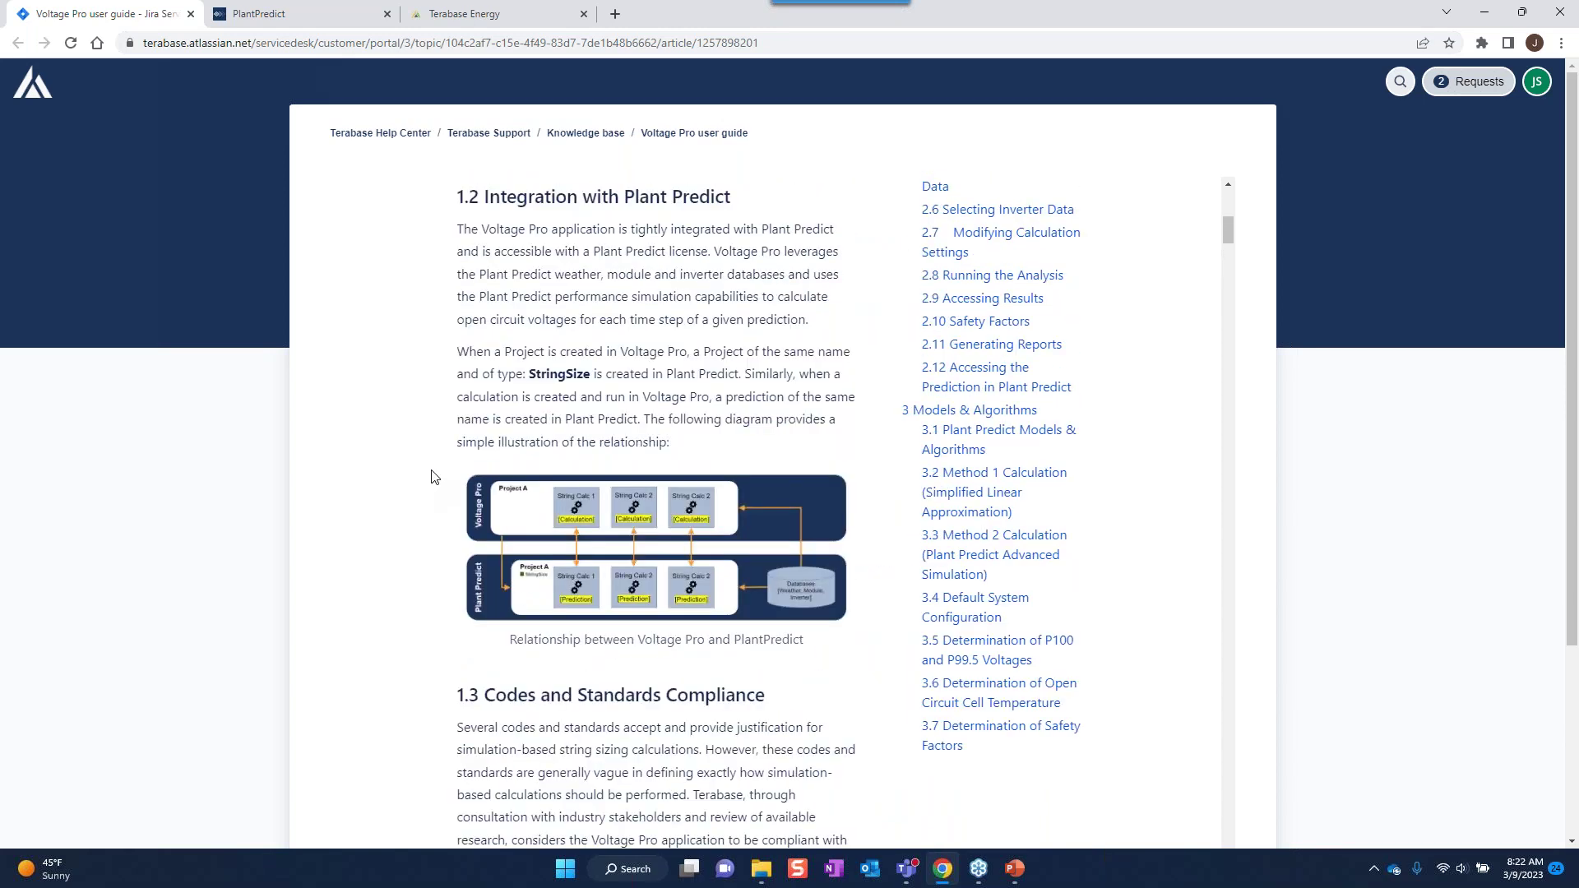
Return to SCalc_01 and view linear method results: string size 26 at 1,447.54 V.
click(510, 19)
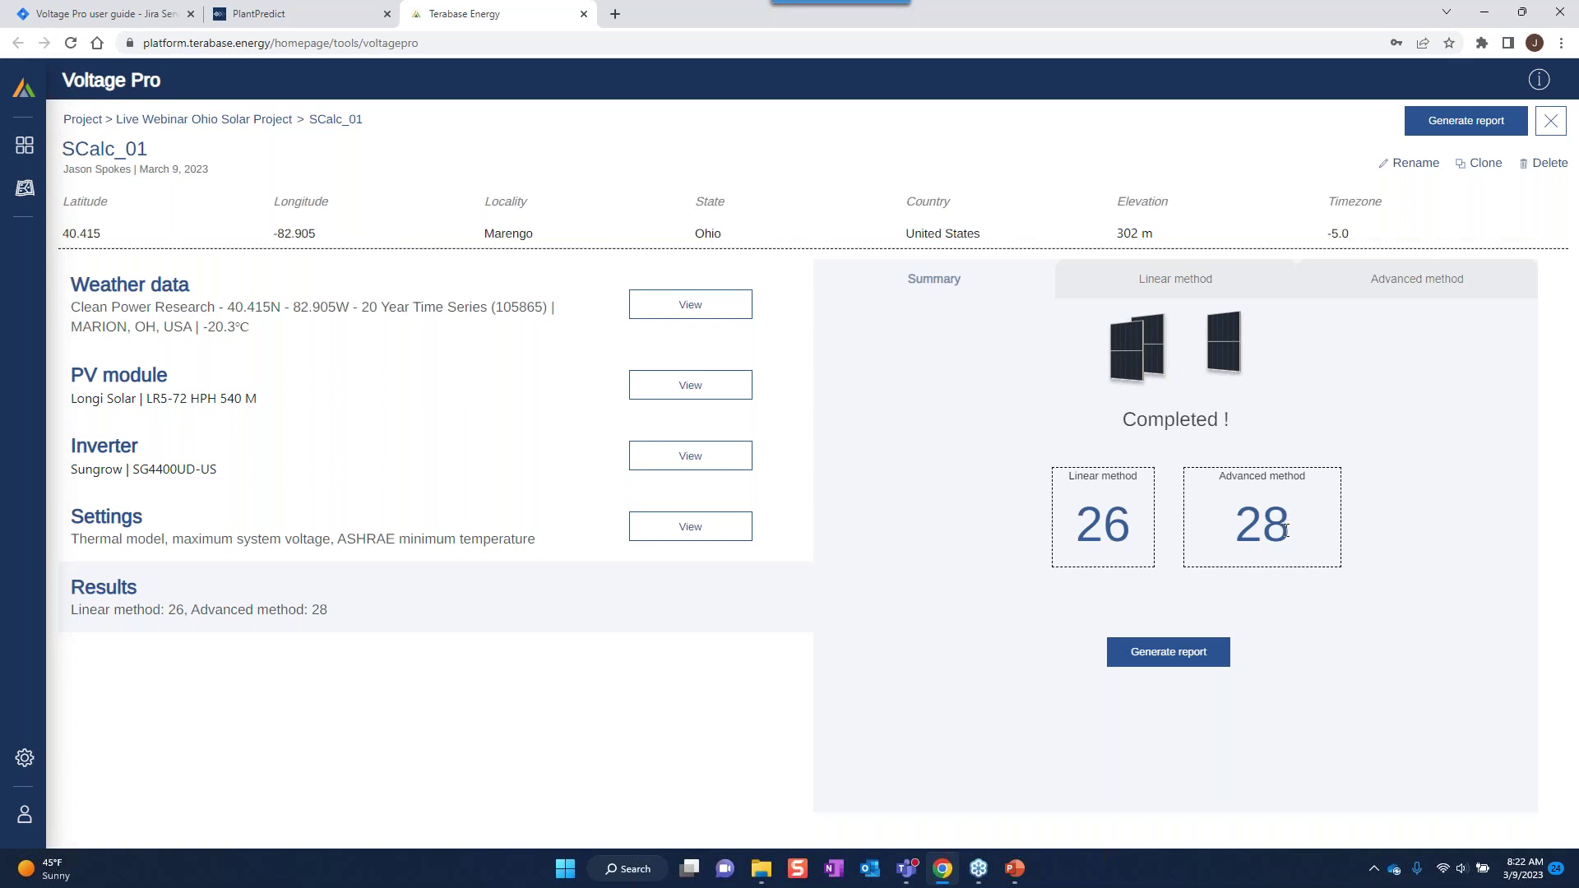
click(1178, 286)
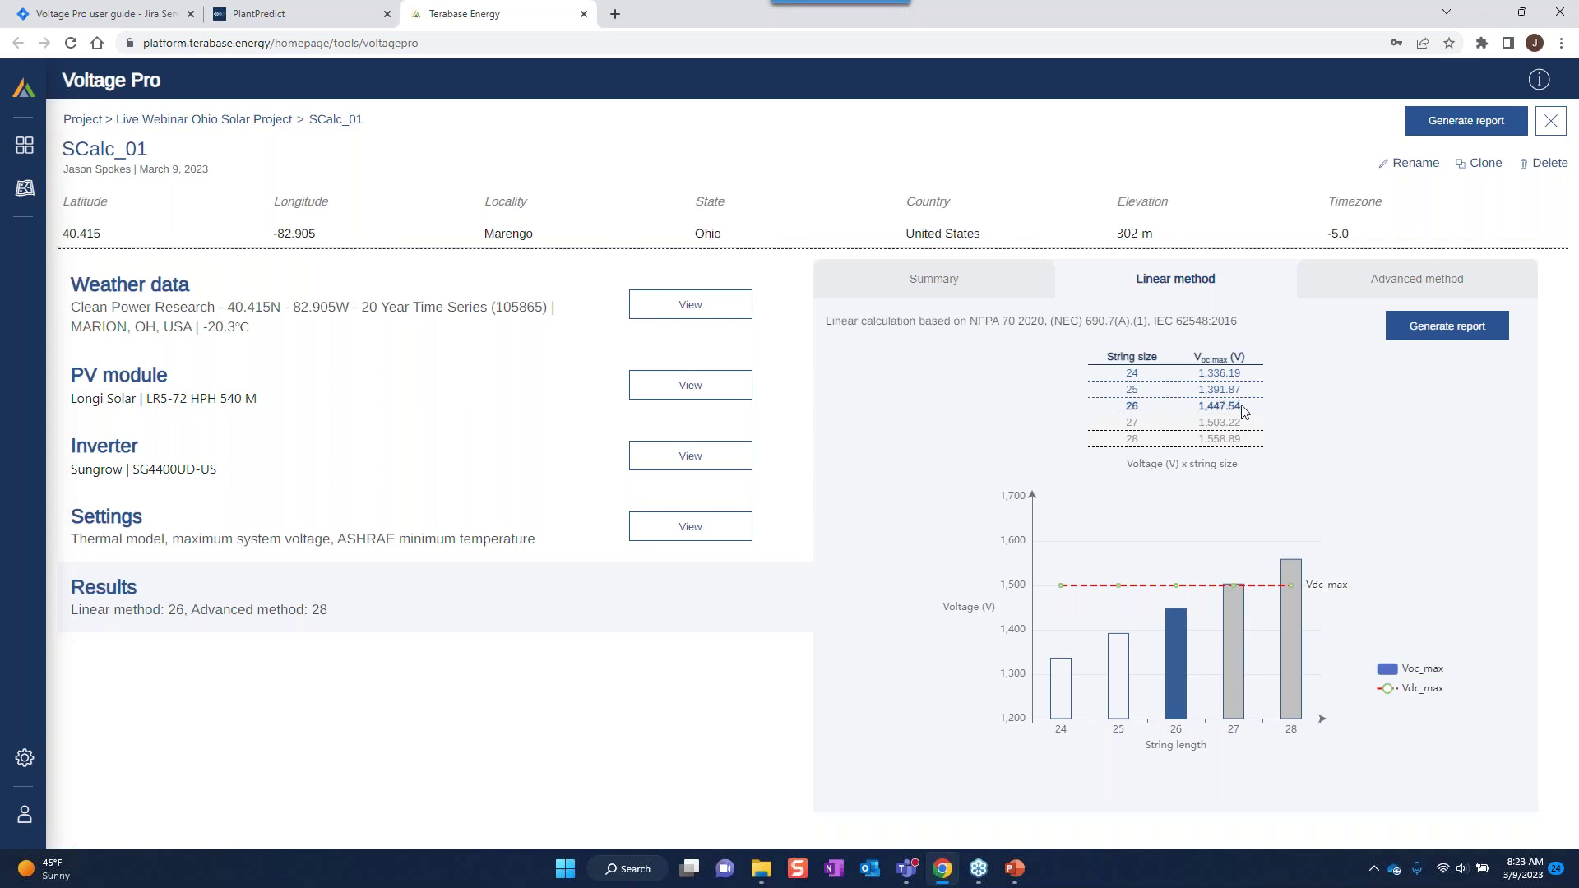
View advanced method safety factors: 1.788% total, 27 modules at P100, 28 at P99.5.
click(1411, 285)
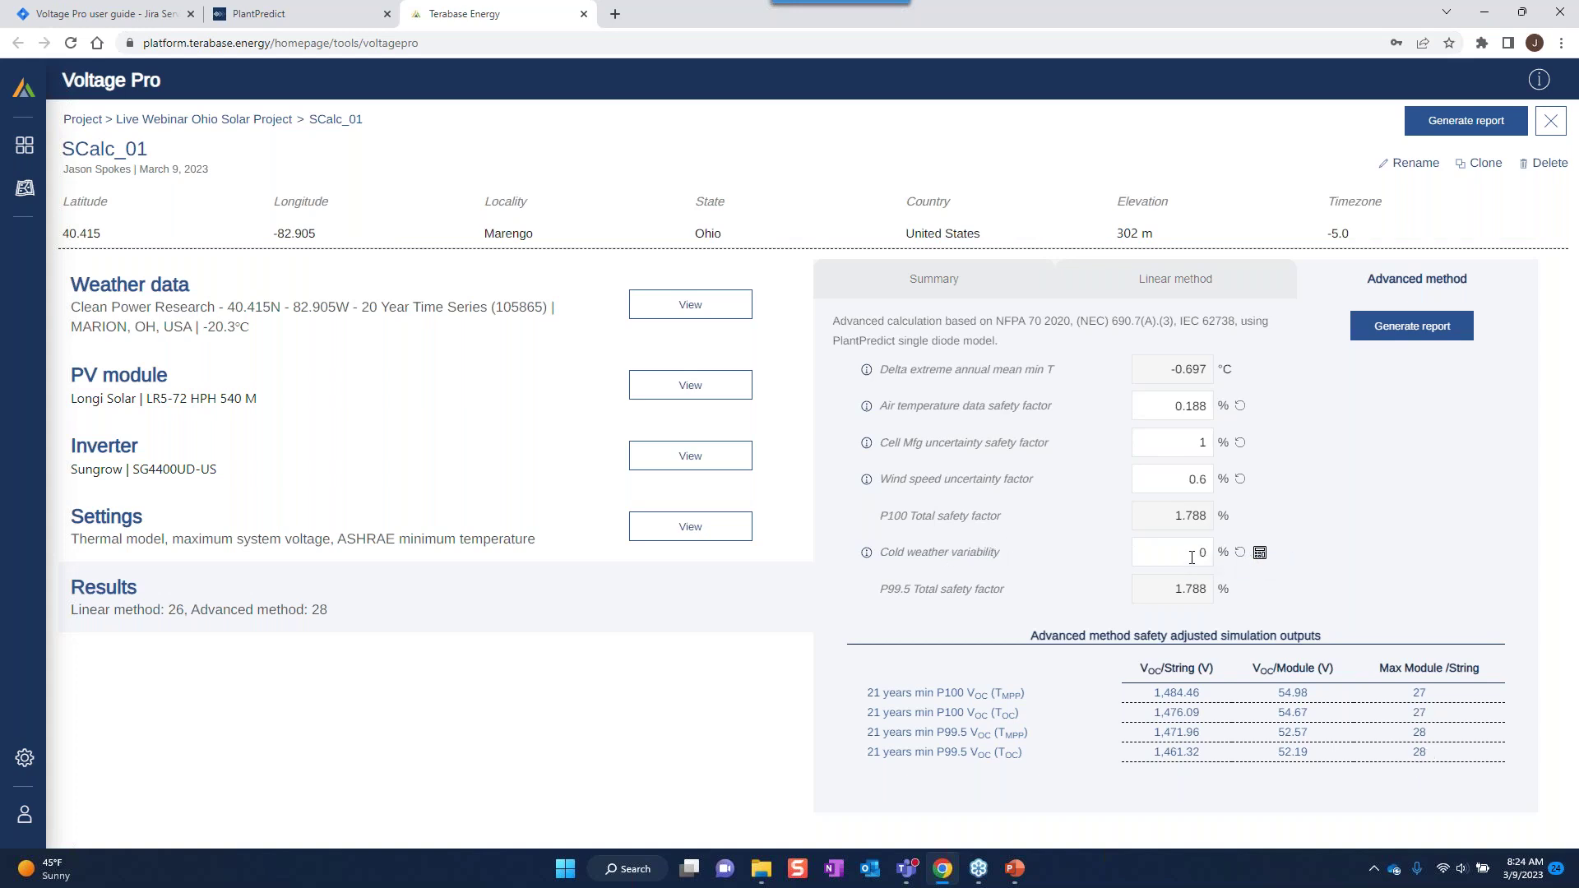
click(1258, 555)
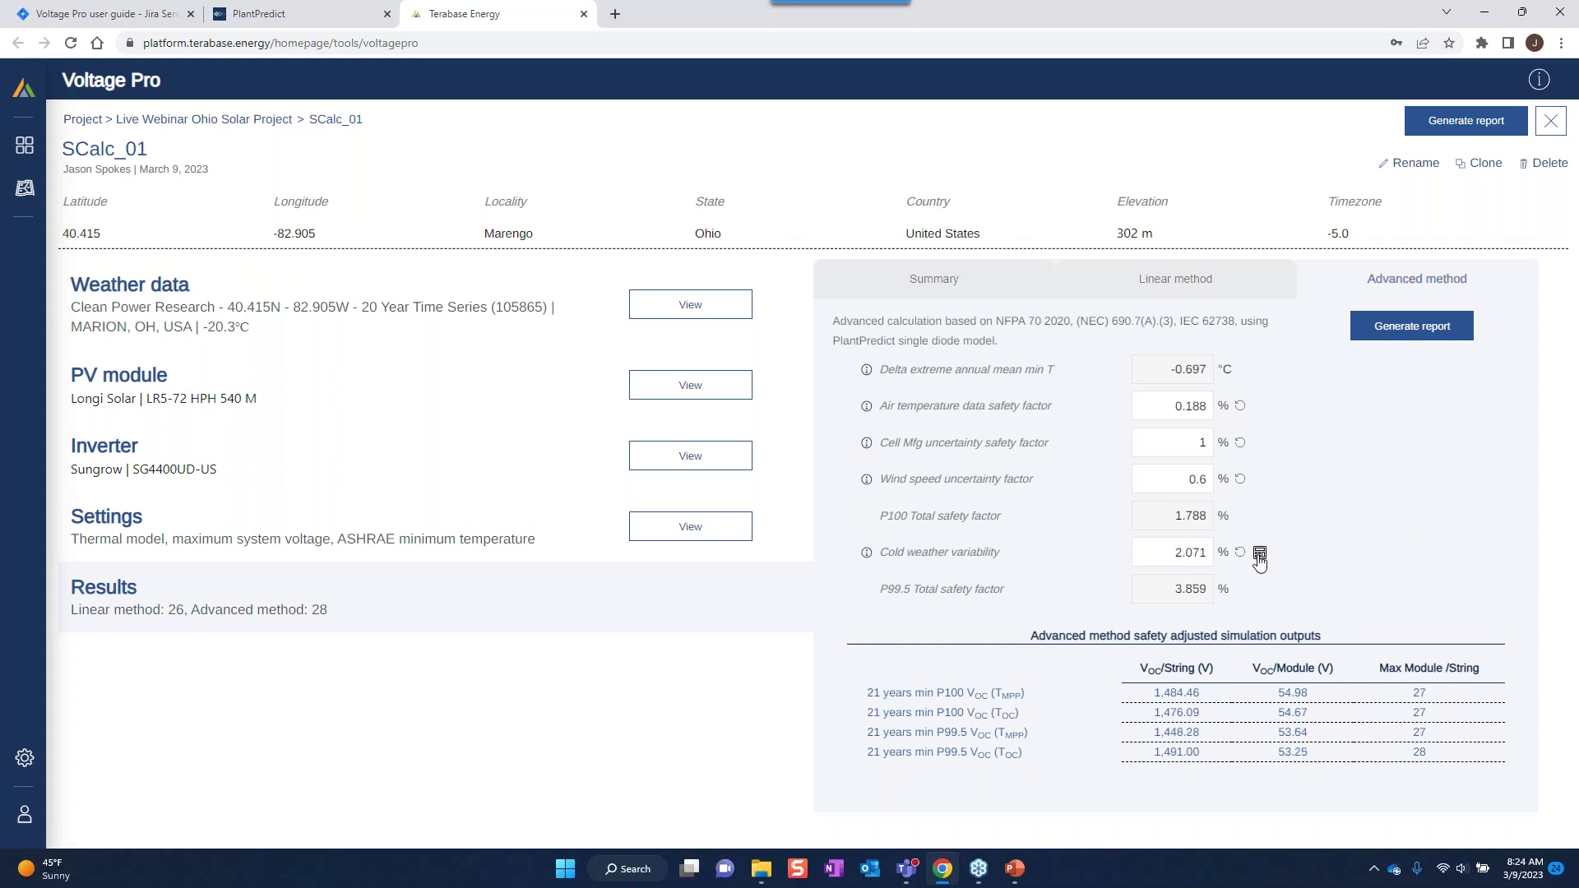
double_click(1172, 553)
click(1308, 567)
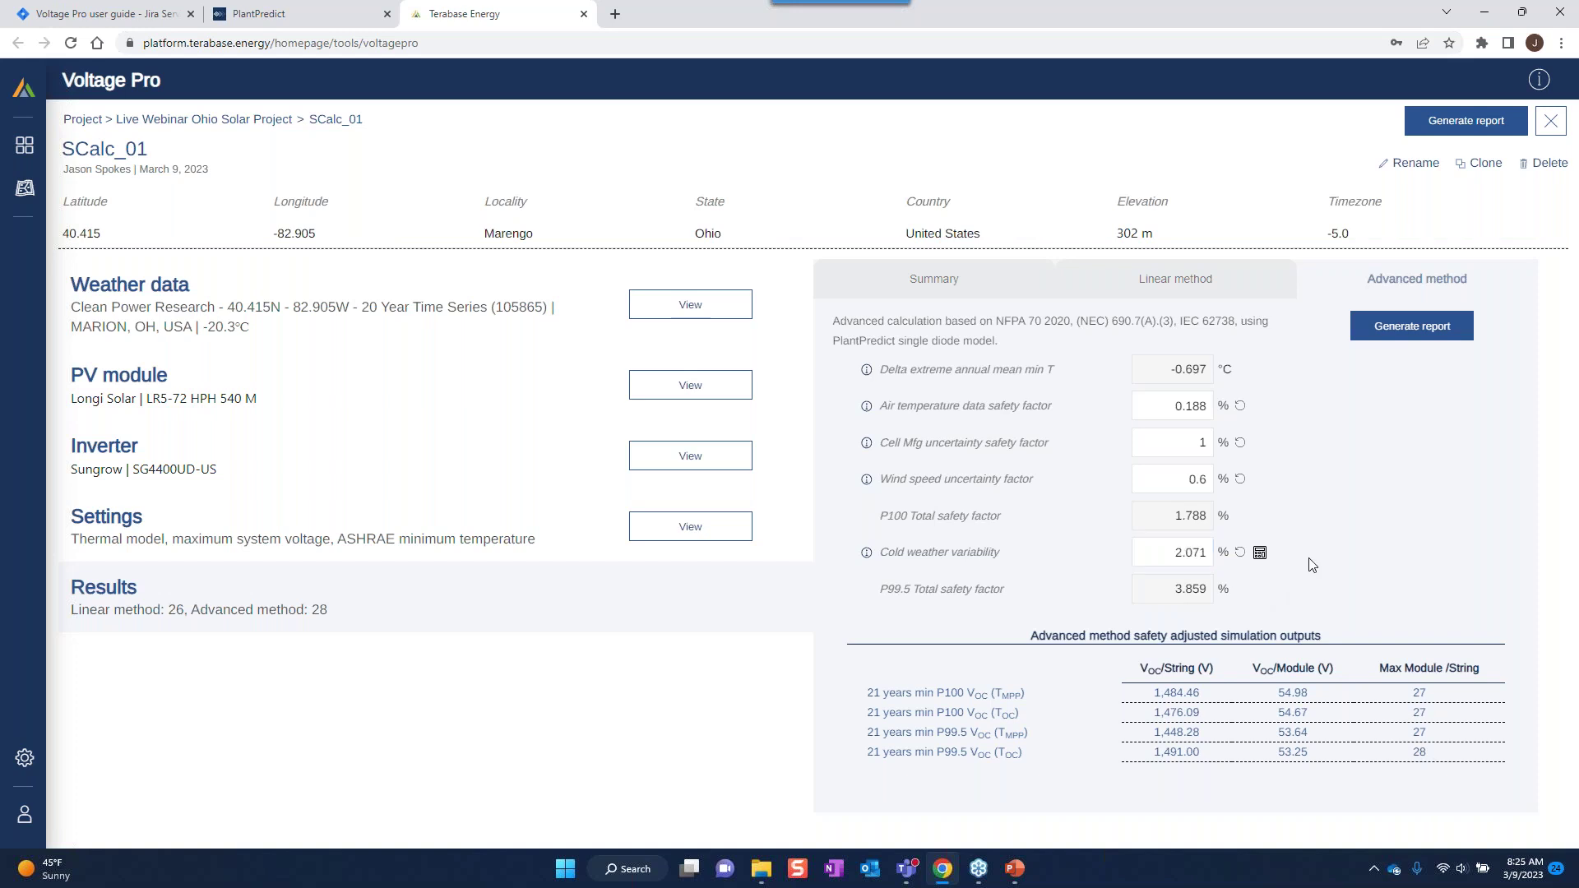
click(1240, 552)
Generate the SCalc_01 string-length report as a PDF, open it and view its first pages.
click(1414, 333)
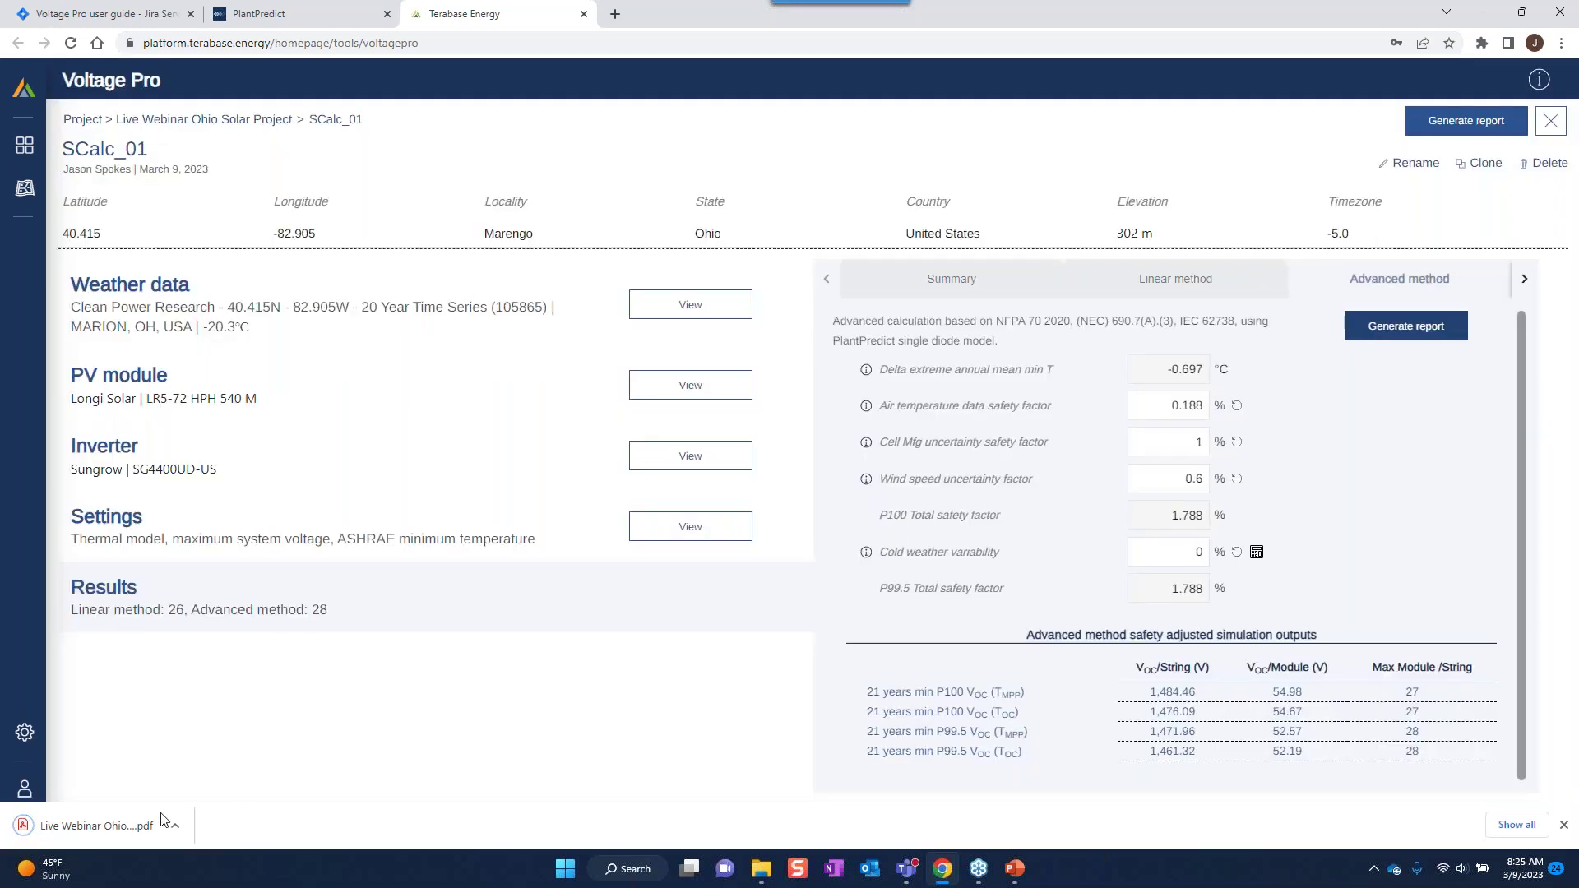
click(113, 828)
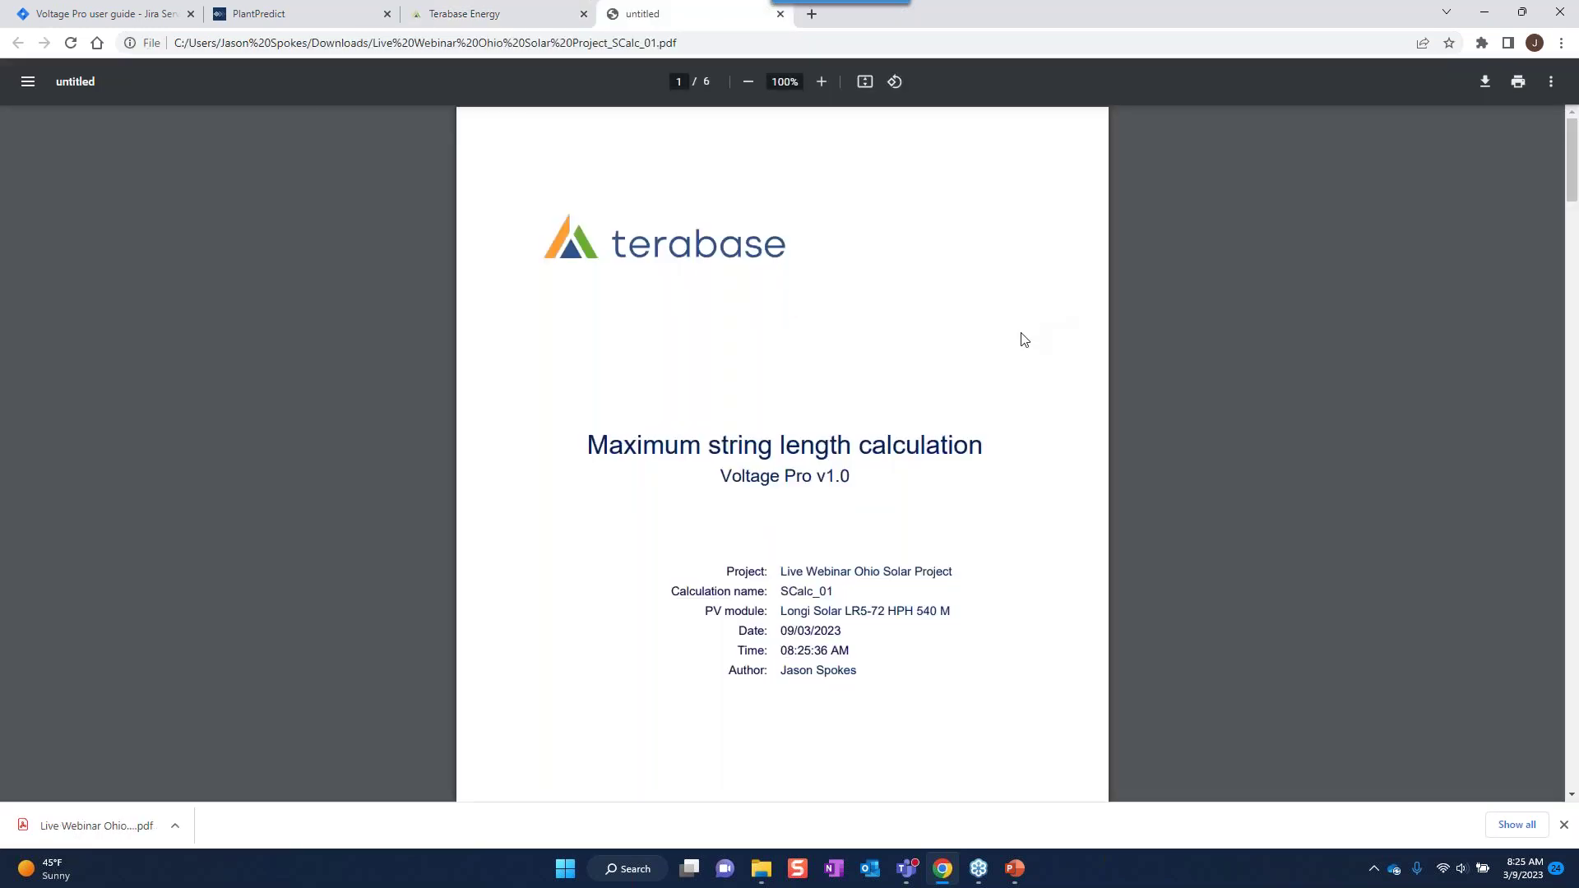
scroll(1026, 337, down, 3)
scroll(1022, 343, down, 7)
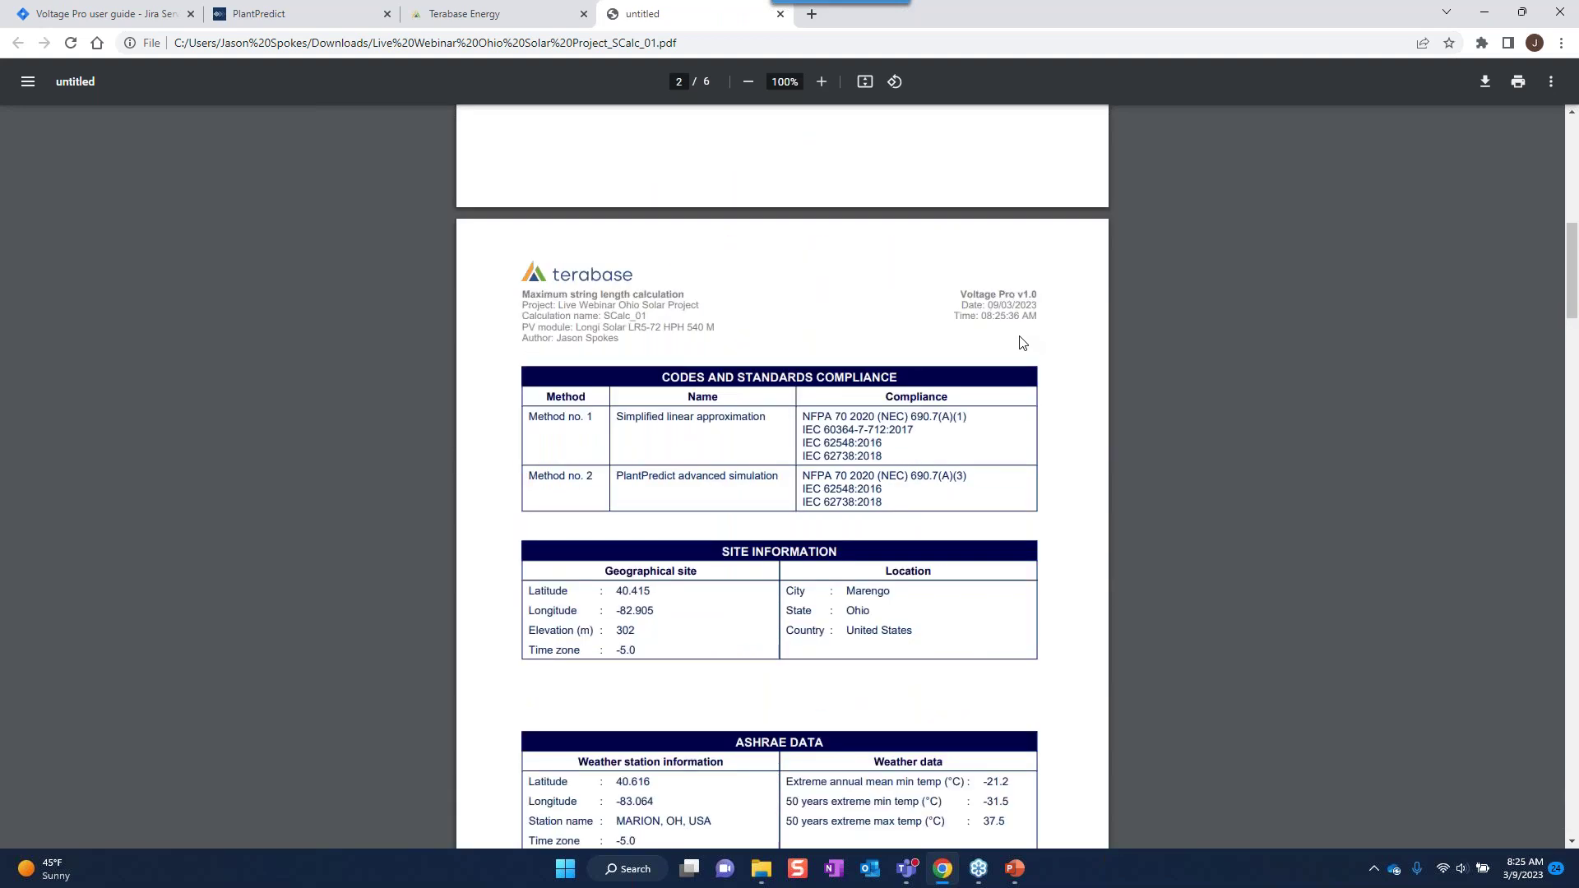
Review the remaining pages of the 6-page report, then minimize Chrome to show the Voltage Pro Demo slide.
scroll(1022, 343, down, 6)
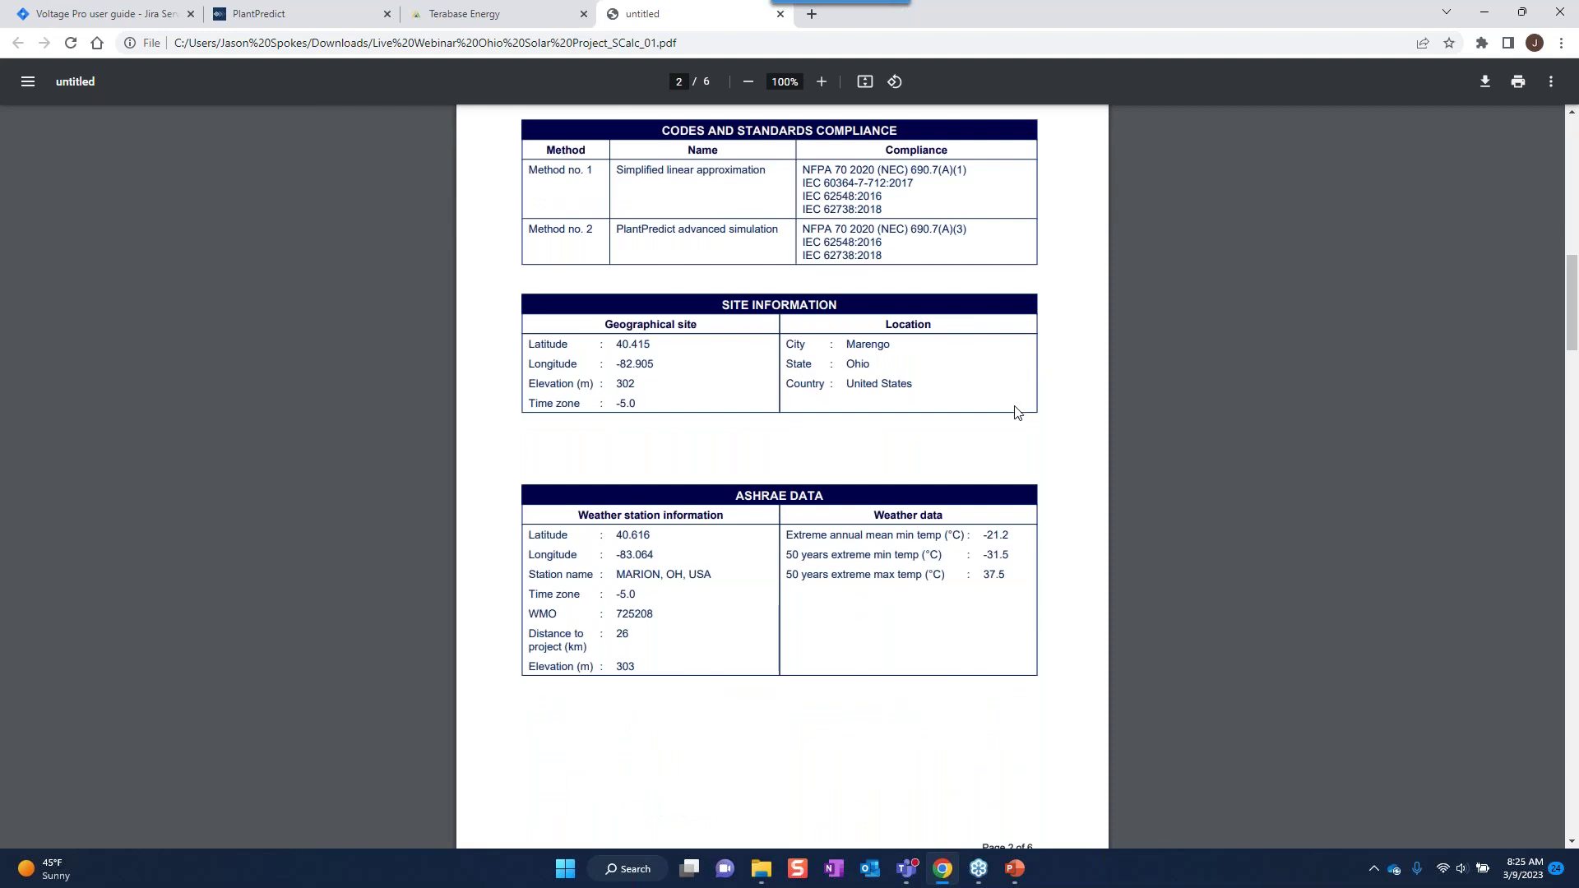
scroll(1017, 408, down, 13)
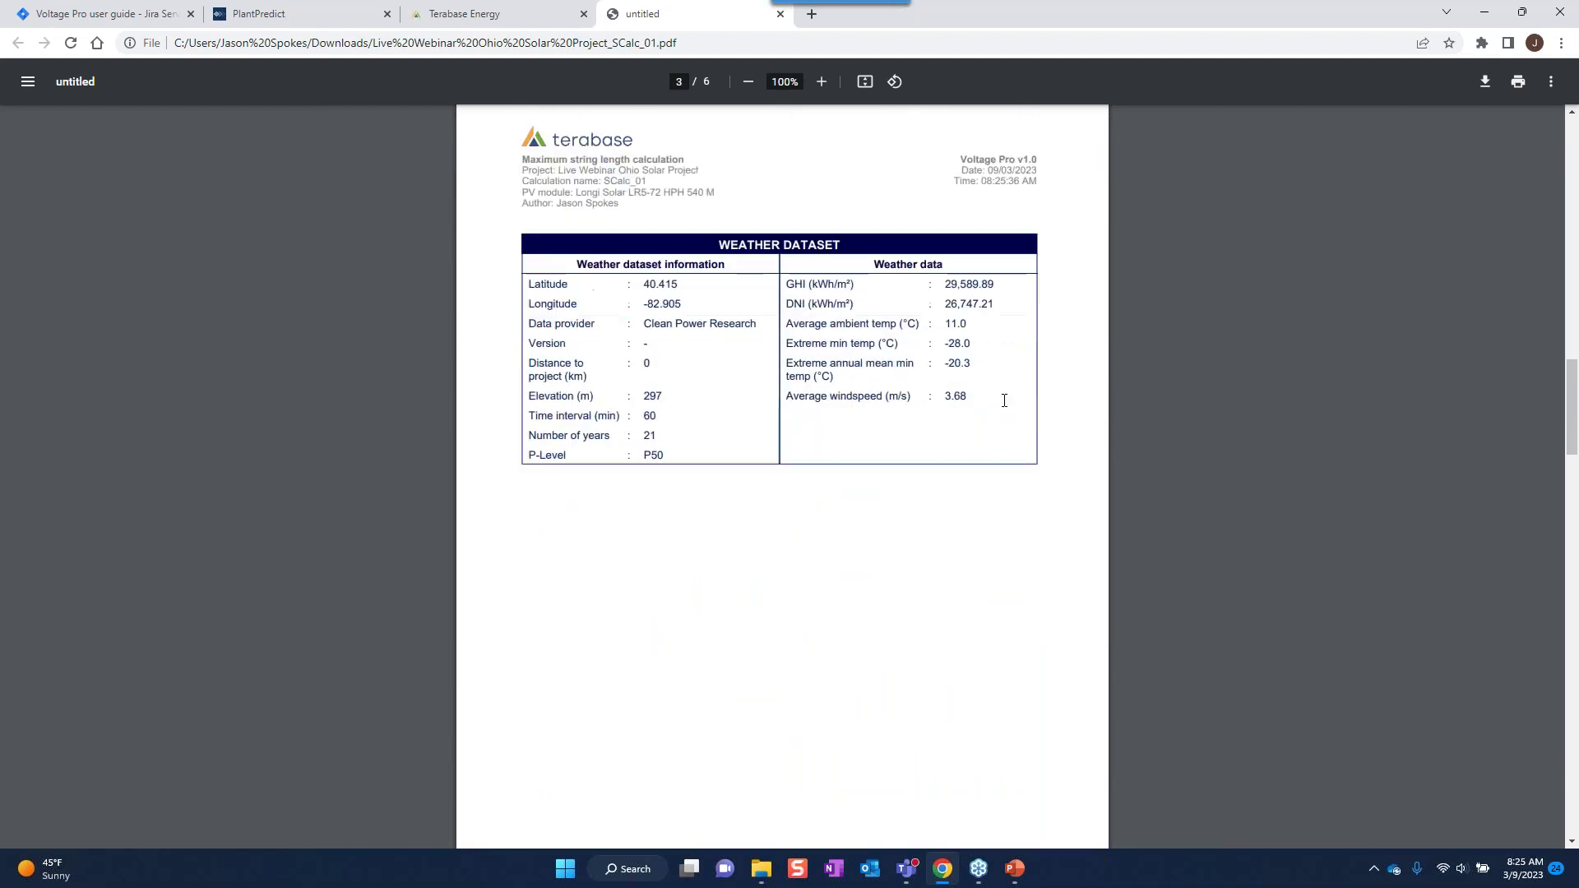
scroll(1002, 397, down, 10)
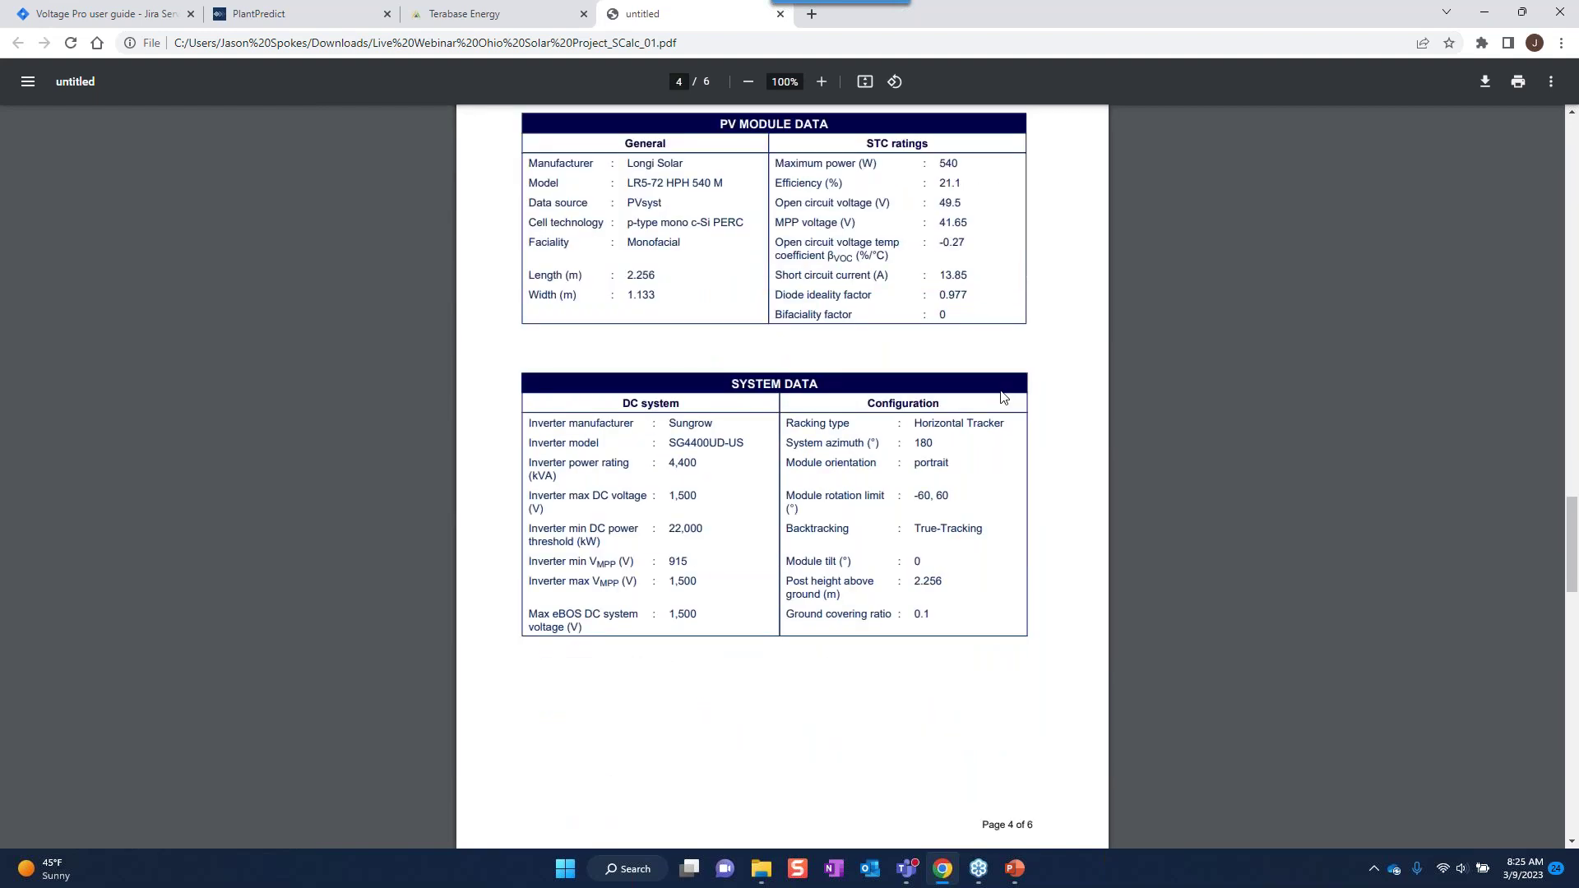
scroll(1002, 397, down, 4)
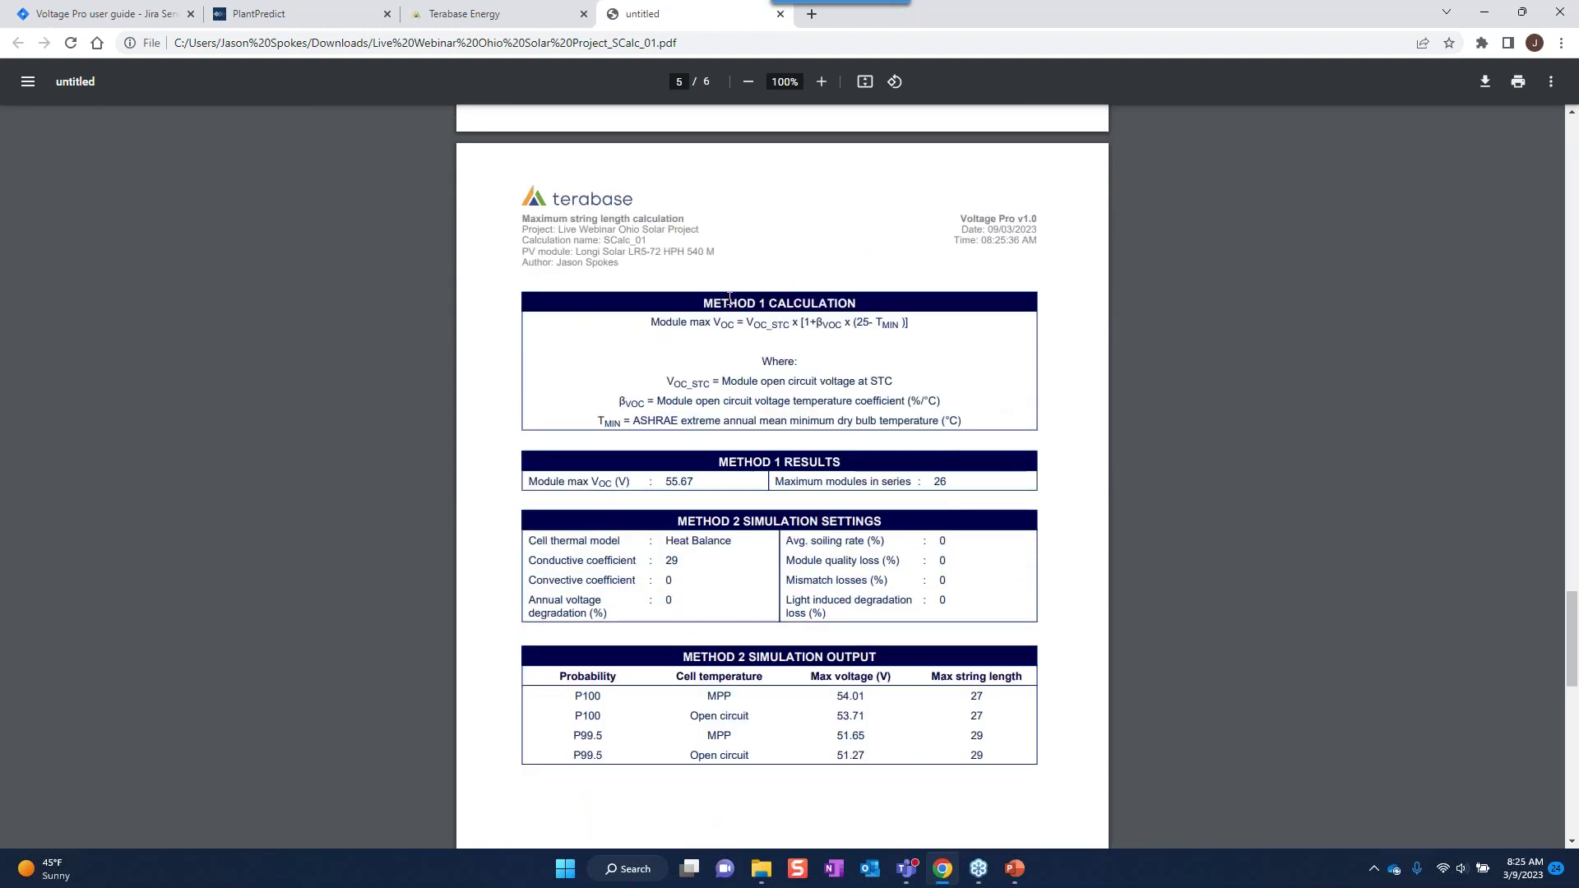
scroll(808, 362, down, 2)
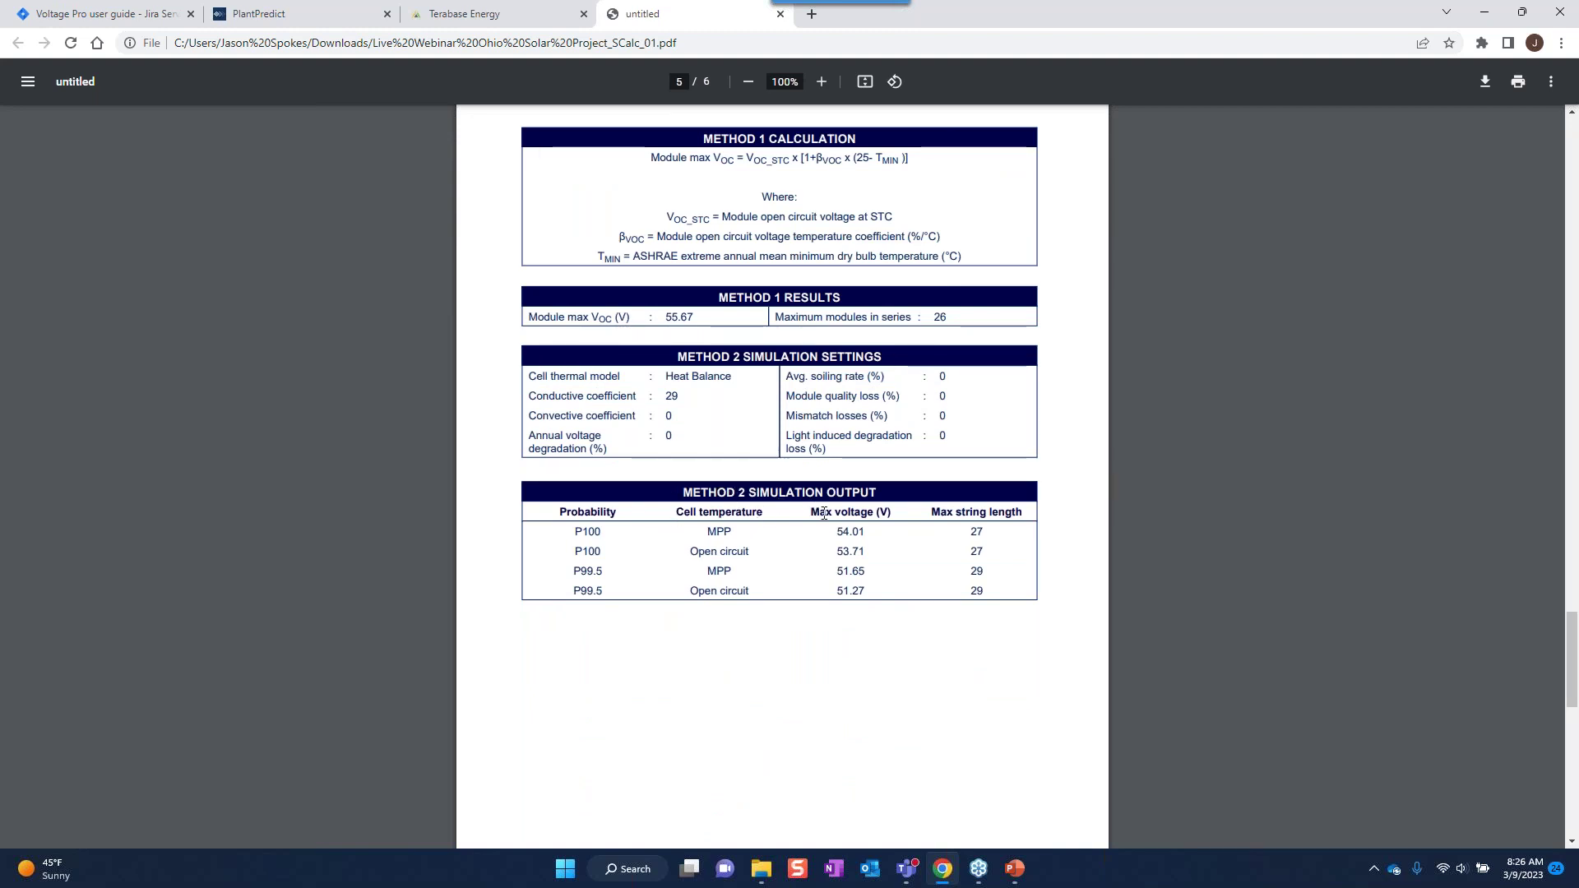
scroll(825, 518, down, 9)
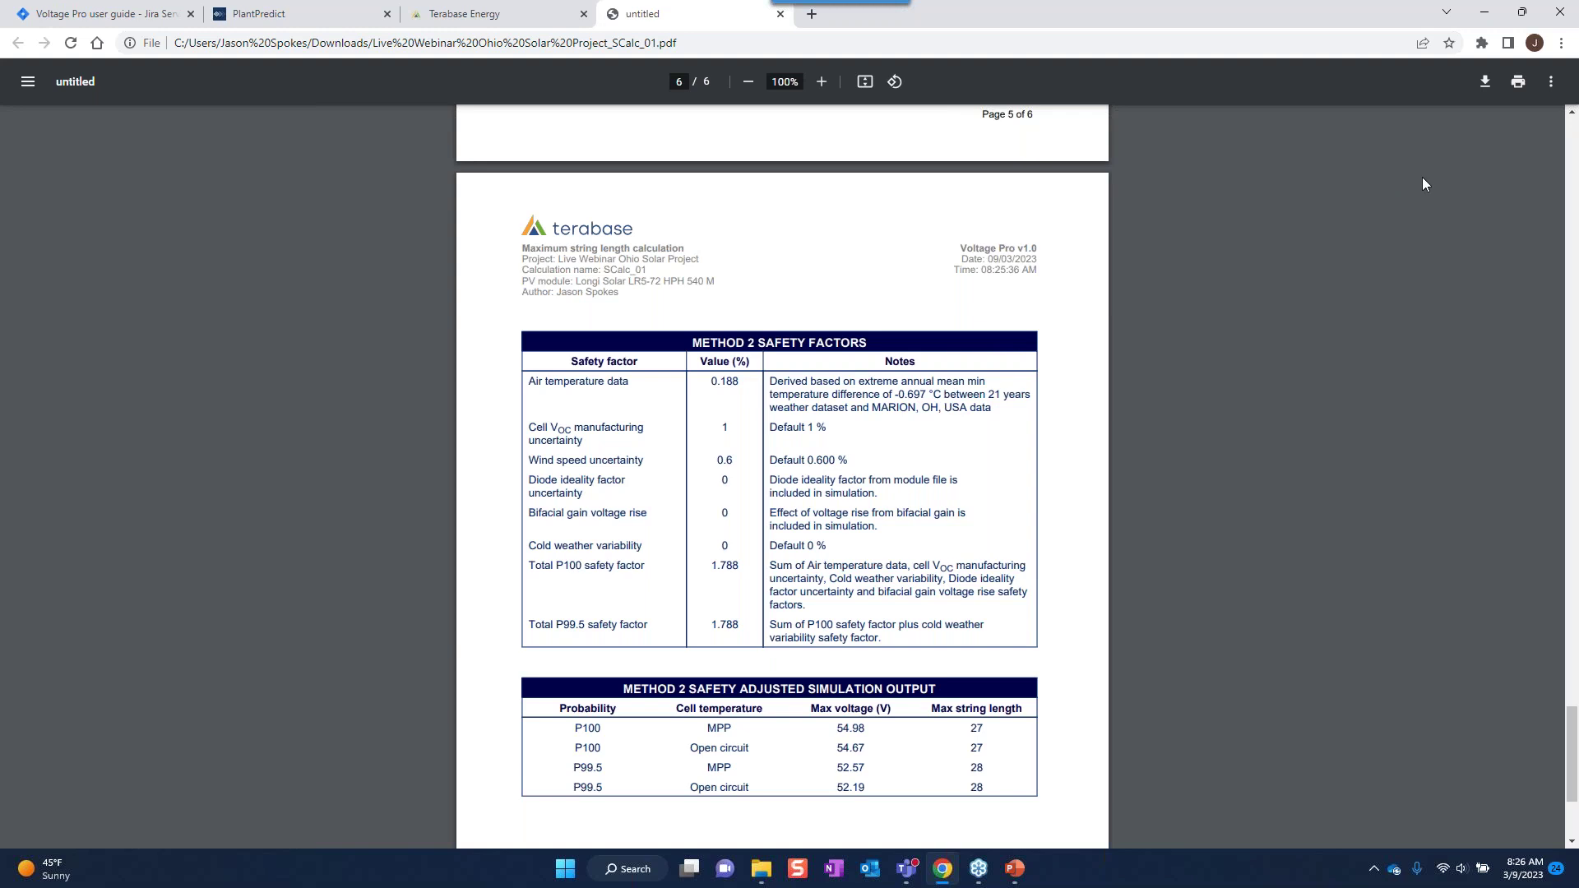
click(1485, 12)
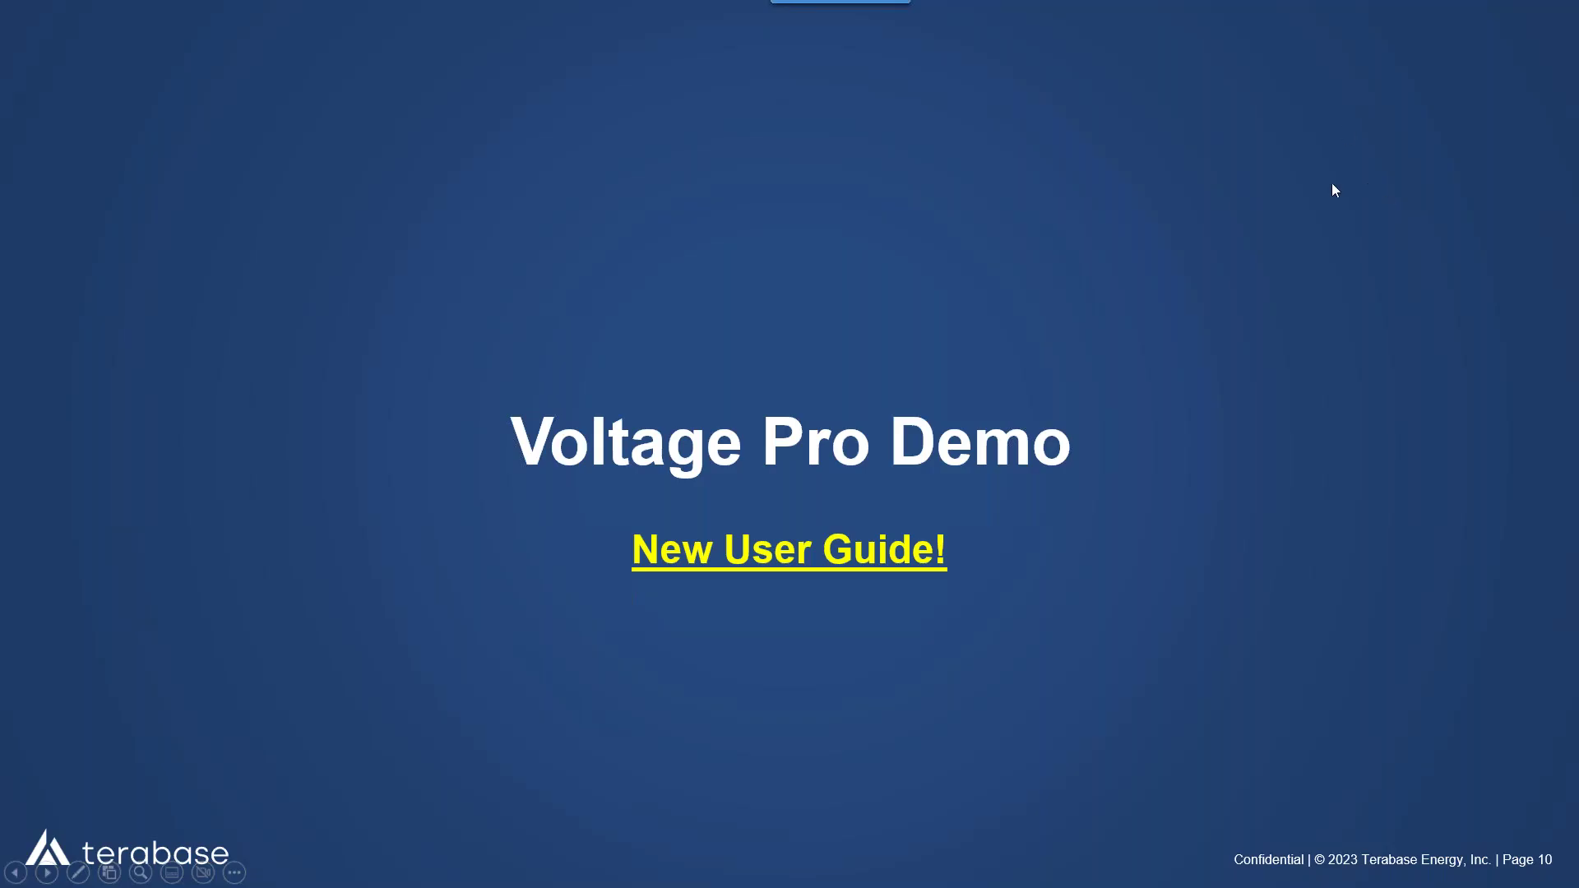